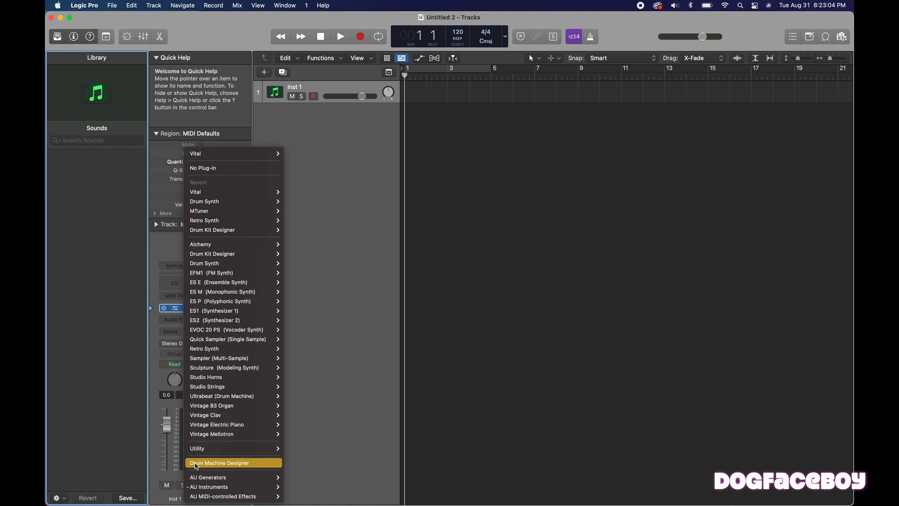
Load Drum Machine Designer as the instrument on the Inst 1 track and move its window clear of the channel strips.
left_click(210, 463)
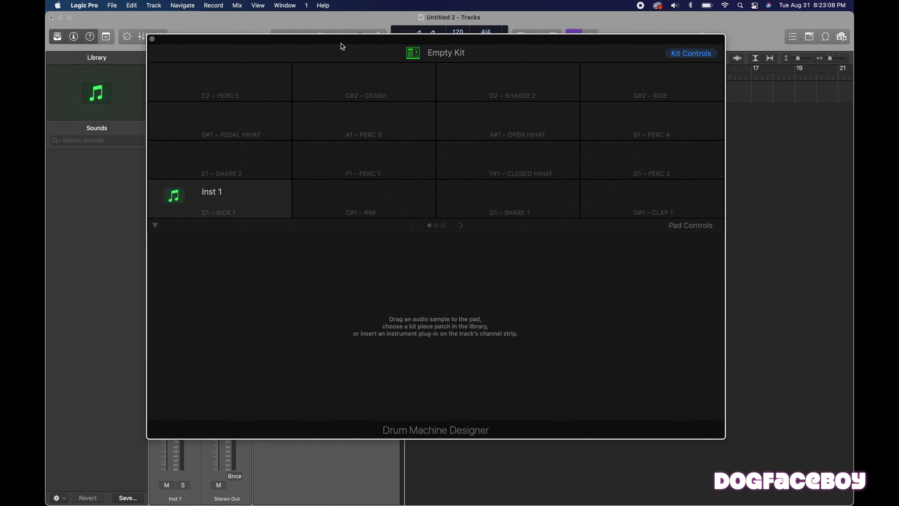
left_click_drag(341, 42, 465, 37)
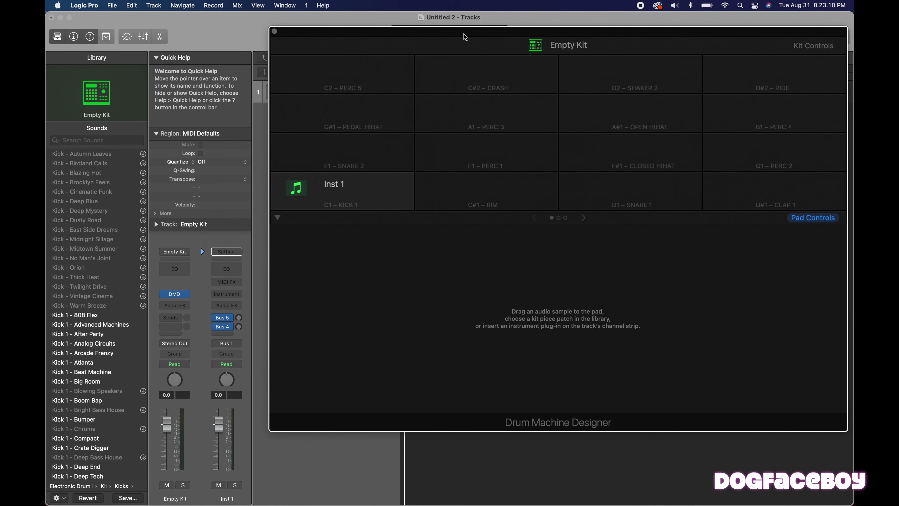
Examine the empty kit's pads and browse the Library sounds offered for the C#1 Rim pad.
mouse_move(373, 183)
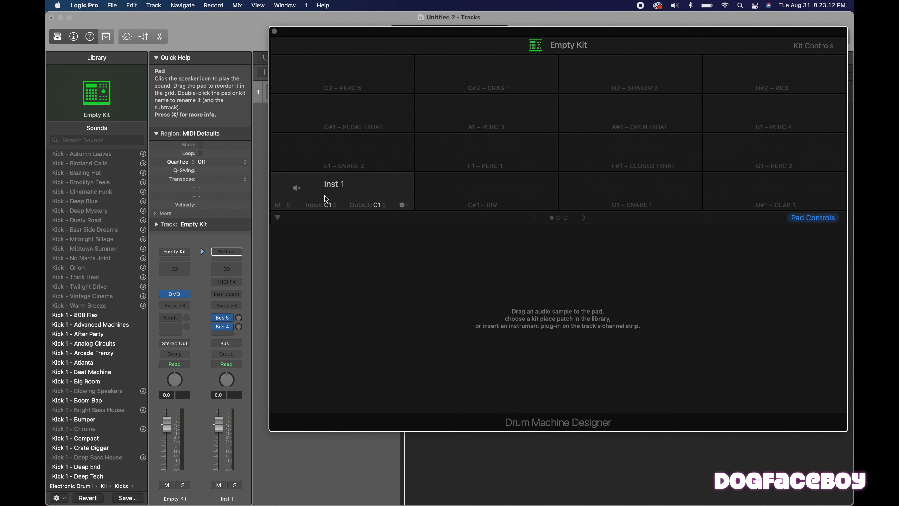
left_click(473, 182)
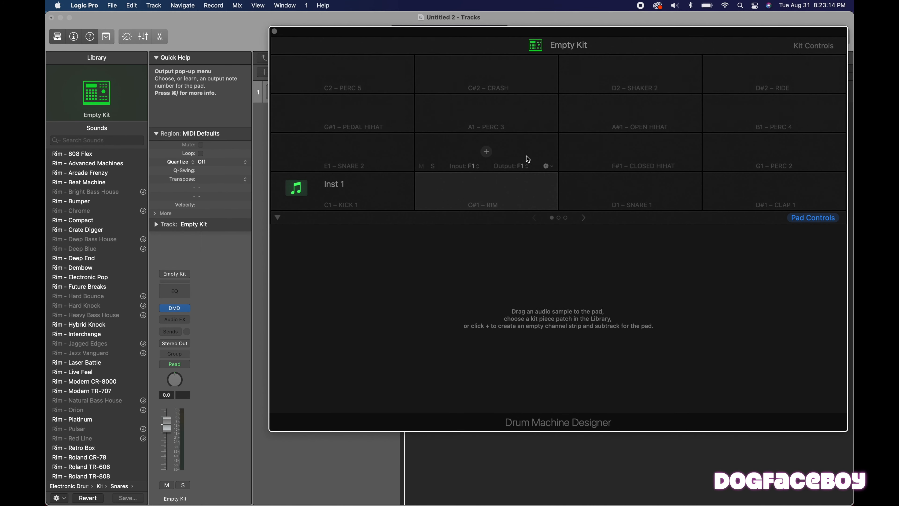
mouse_move(594, 192)
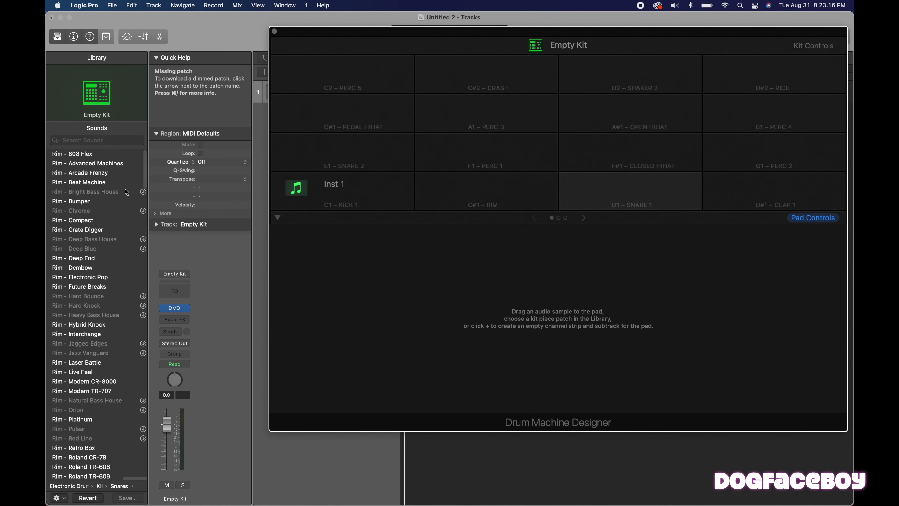
scroll(92, 199, "down", 10)
scroll(93, 200, "up", 10)
scroll(92, 200, "down", 4)
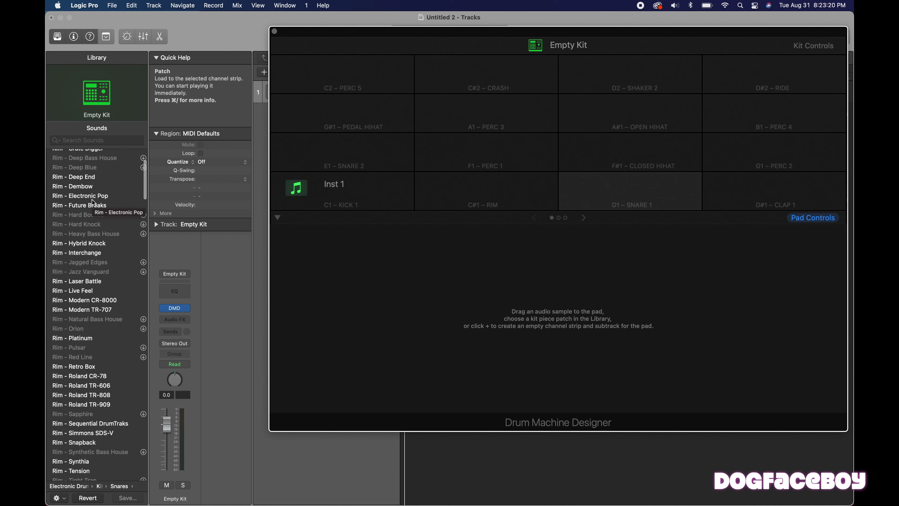
scroll(92, 201, "down", 5)
scroll(92, 200, "up", 10)
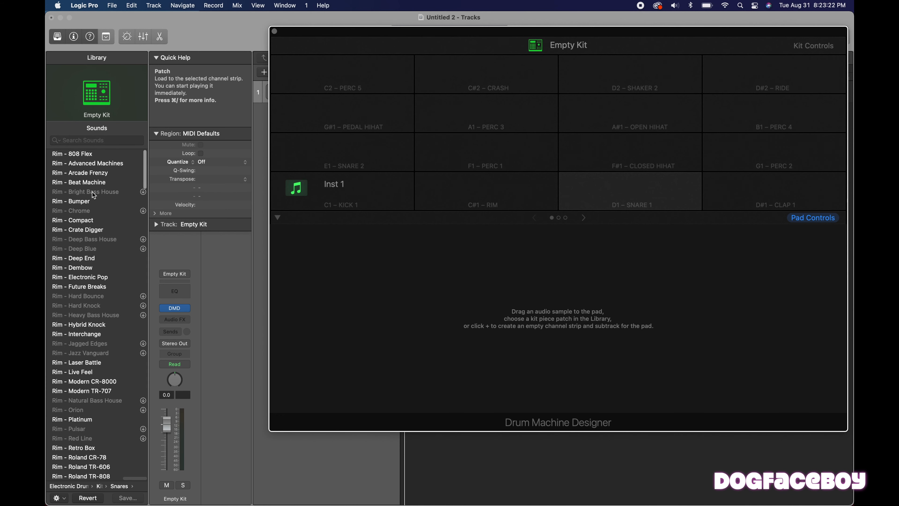
Reopen Drum Machine Designer from the Empty Kit channel strip, then close its window to return to the tracks.
left_click(177, 309)
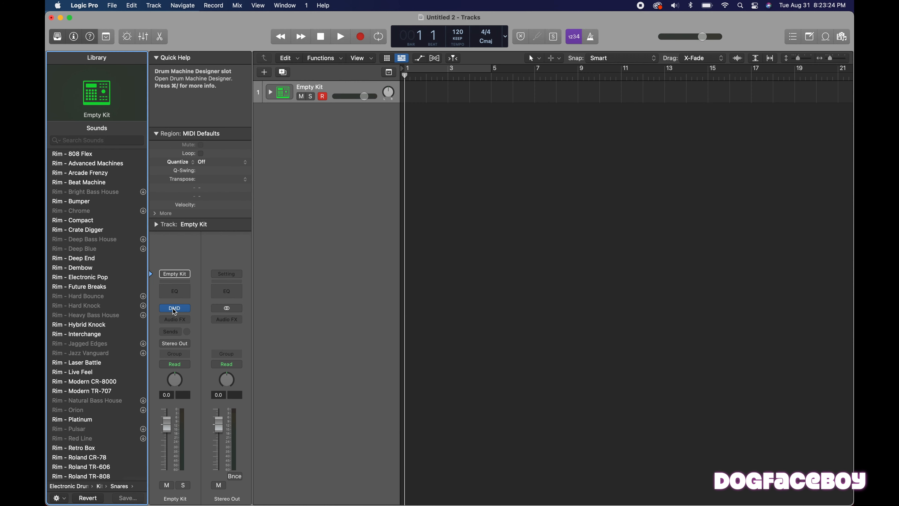
left_click(177, 309)
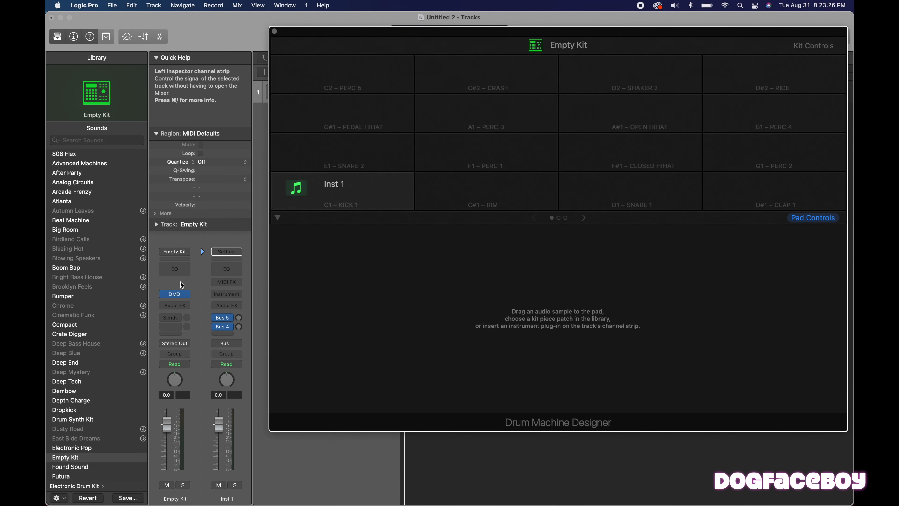
left_click(275, 31)
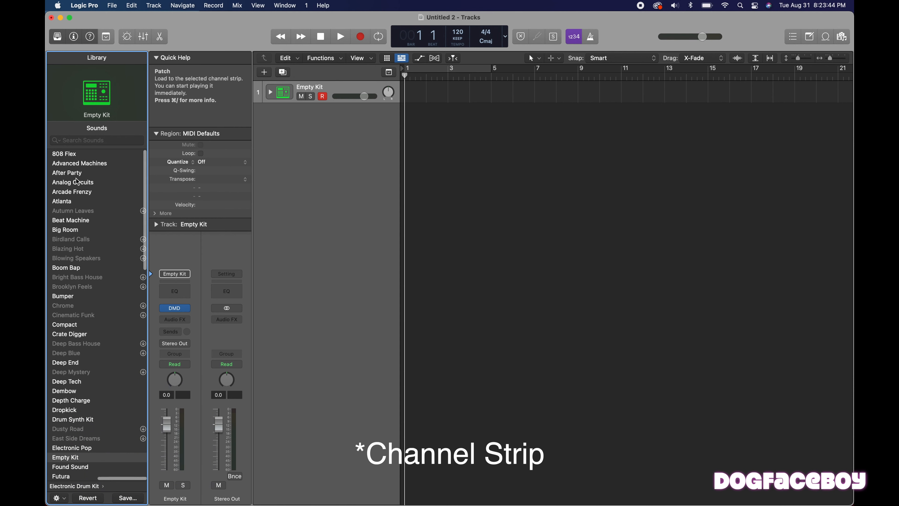
Load the 808 Flex electronic drum kit from the Library and open its Drum Machine Designer window.
left_click(70, 155)
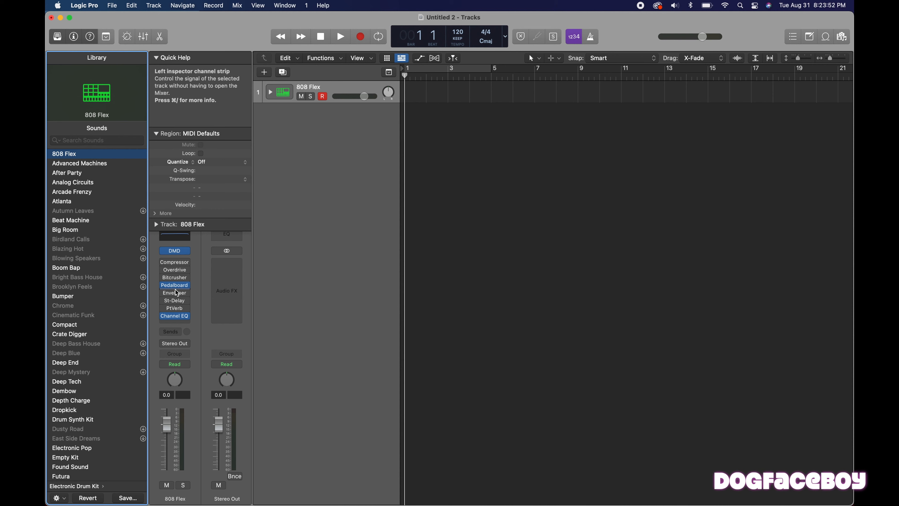
left_click(175, 251)
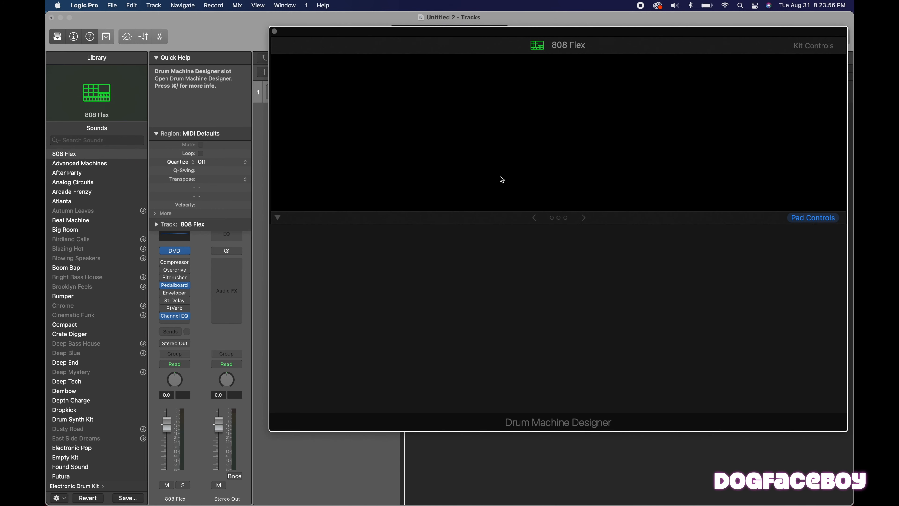
key("super+w")
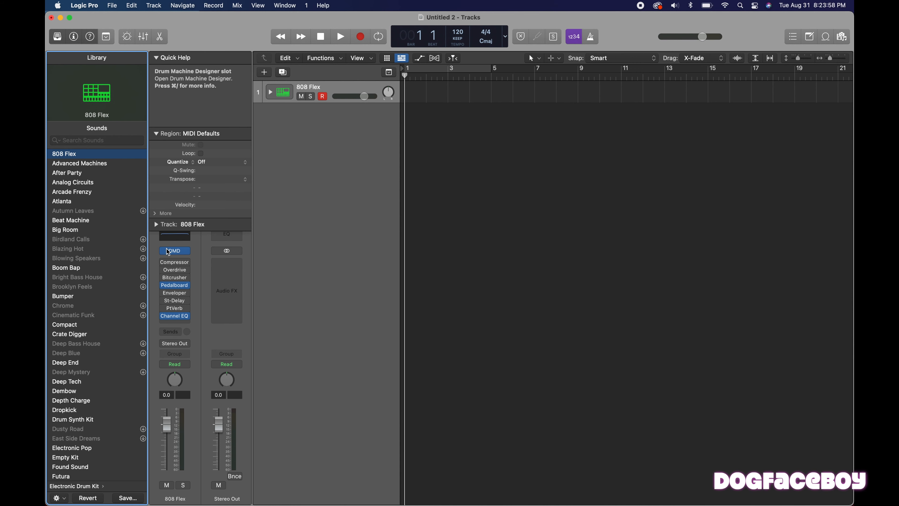
left_click(175, 253)
left_click(177, 251)
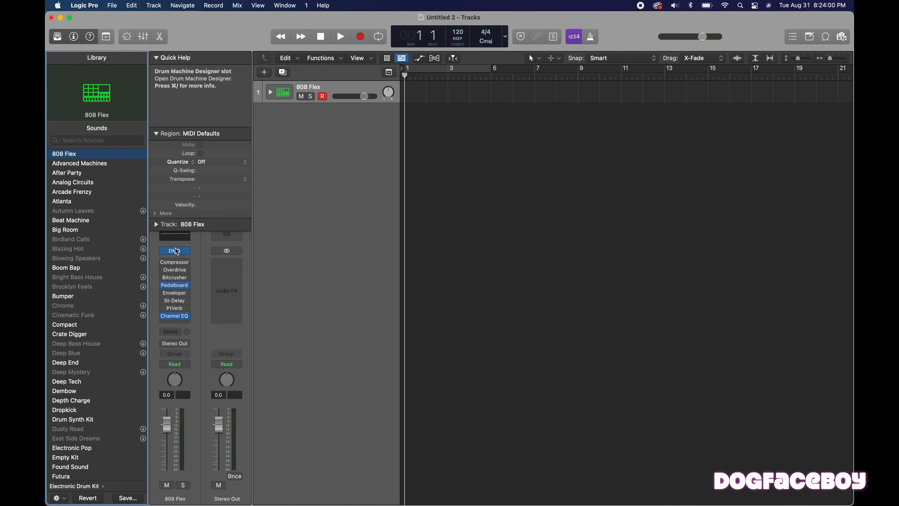
left_click(177, 252)
left_click(176, 251)
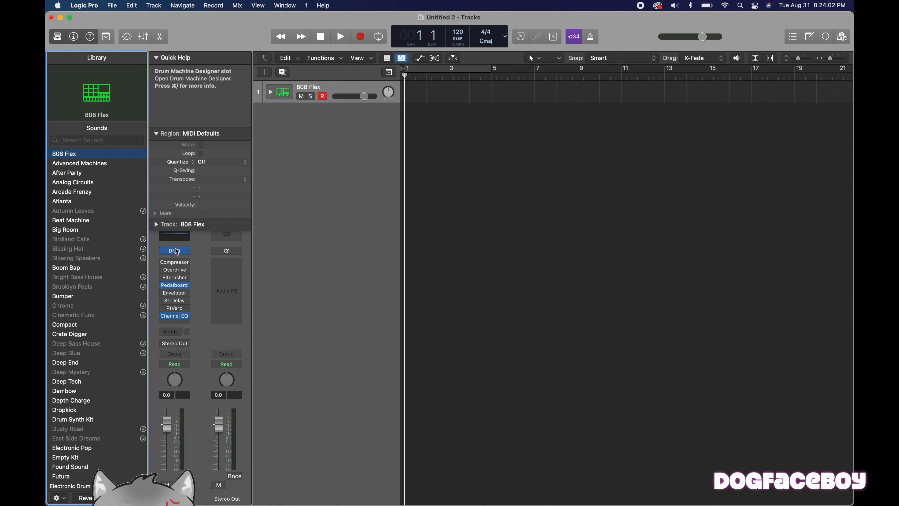
left_click(176, 252)
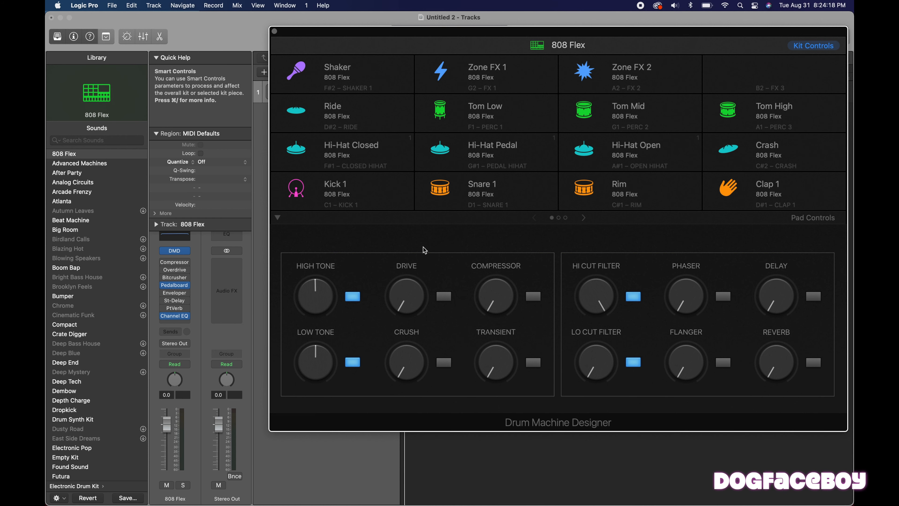
Show the Musical Typing keyboard for the 808 Flex track.
key("super+k")
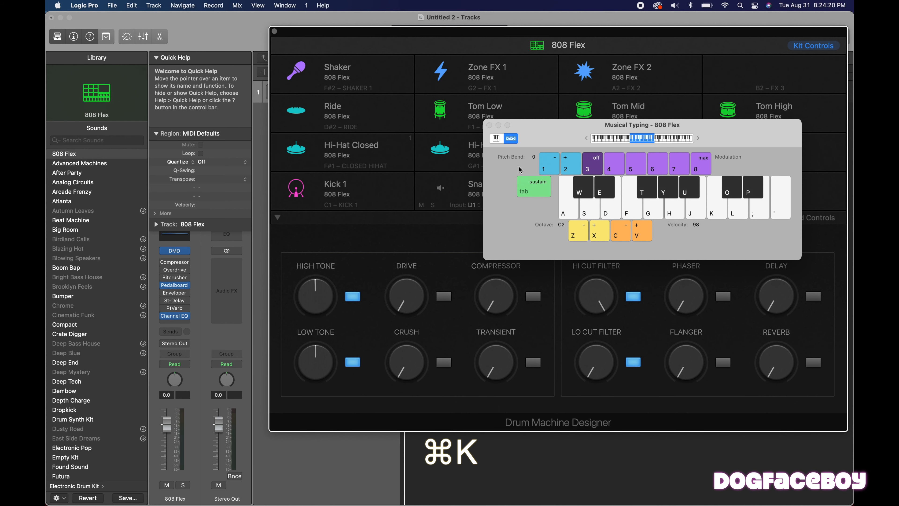
left_click(489, 125)
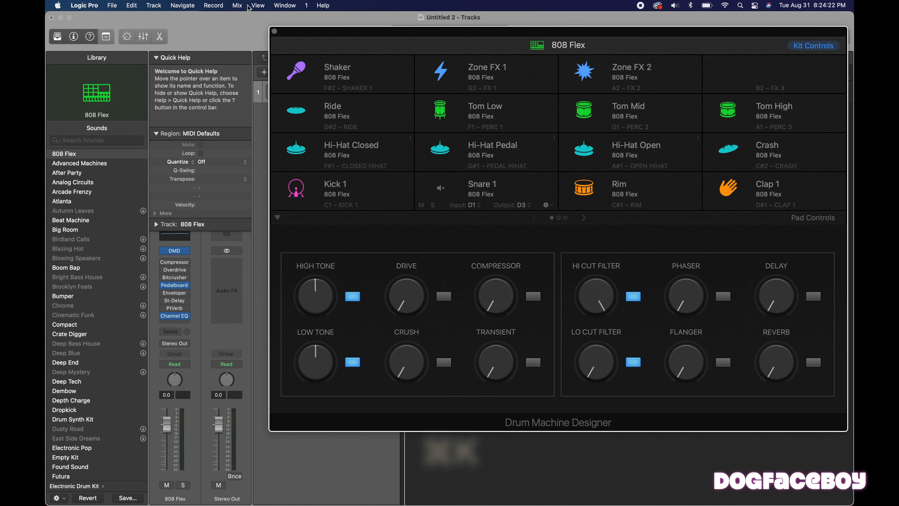
left_click(257, 5)
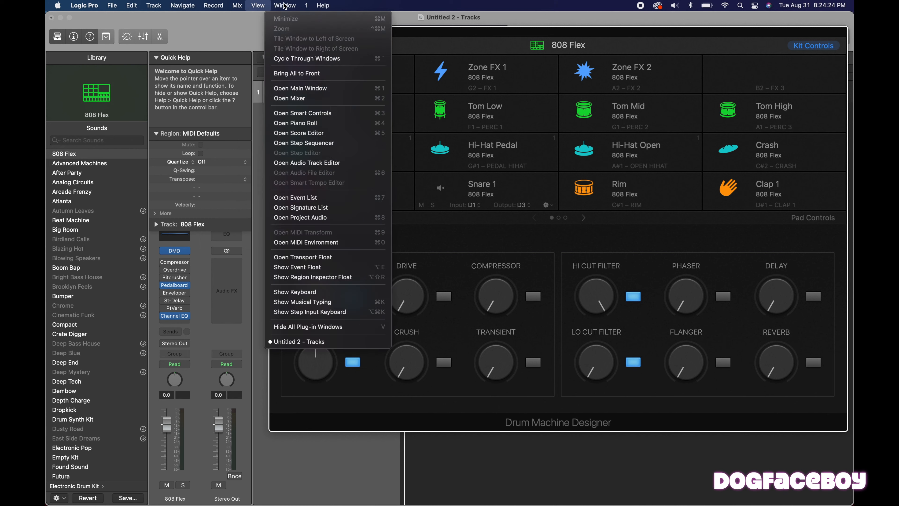
mouse_move(301, 6)
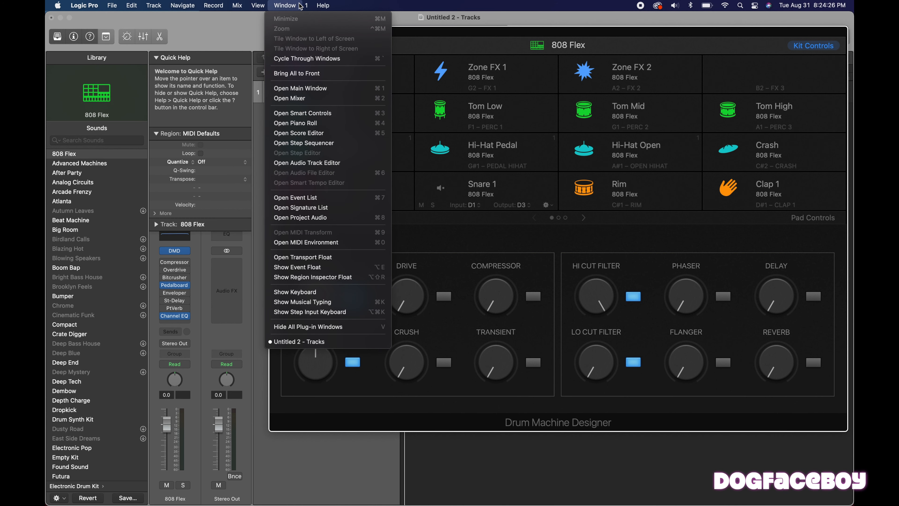
left_click(319, 303)
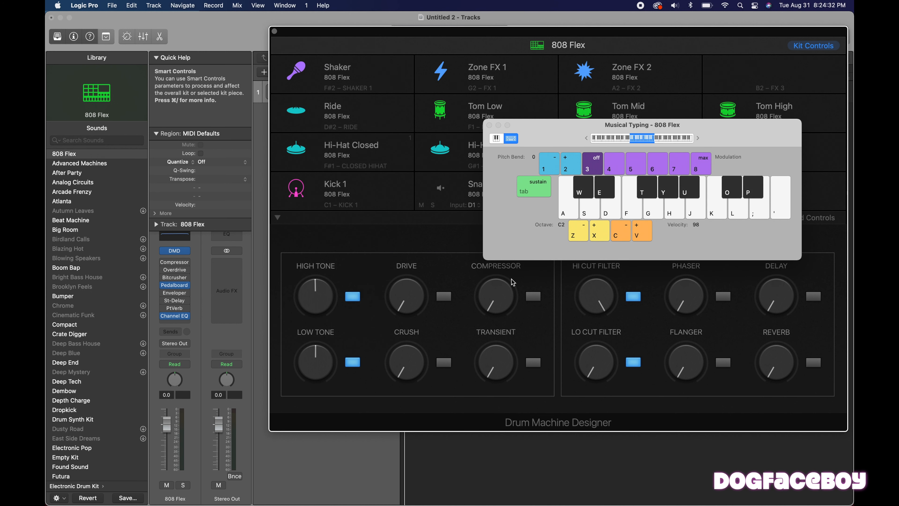
Audition several 808 Flex sounds with Musical Typing in octave C2.
key("a")
key("s")
key("e")
key("d")
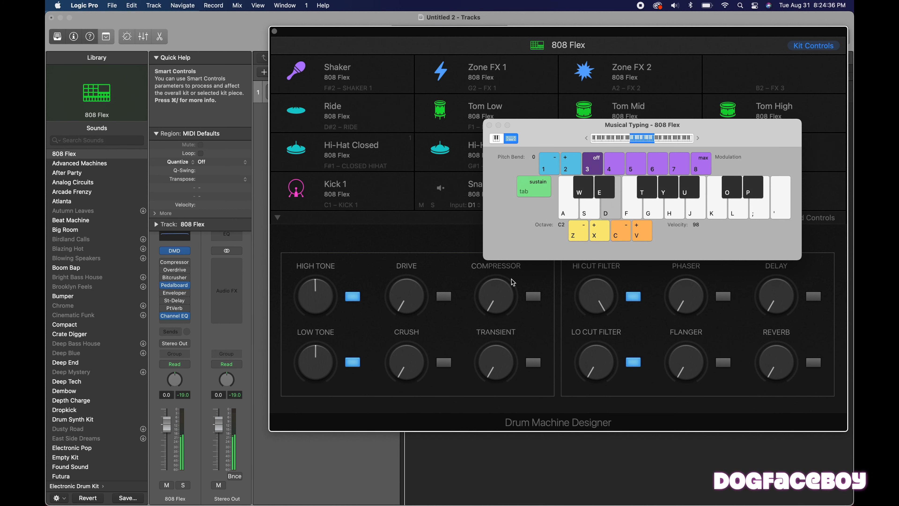
key("f")
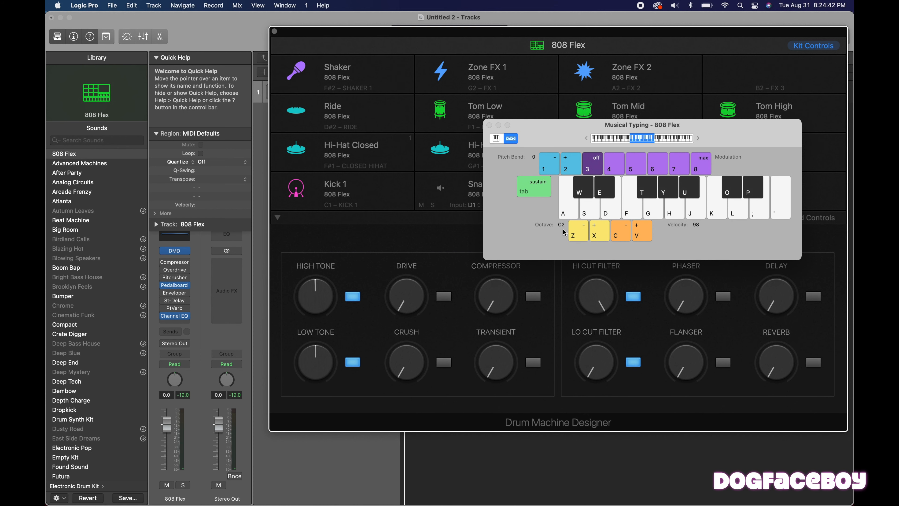
Lower the Musical Typing octave to C1 and play the Kick 1 sound repeatedly.
left_click(578, 234)
left_click(571, 212)
left_click(571, 212)
left_click(571, 212)
left_click(570, 212)
left_click(570, 211)
left_click(571, 212)
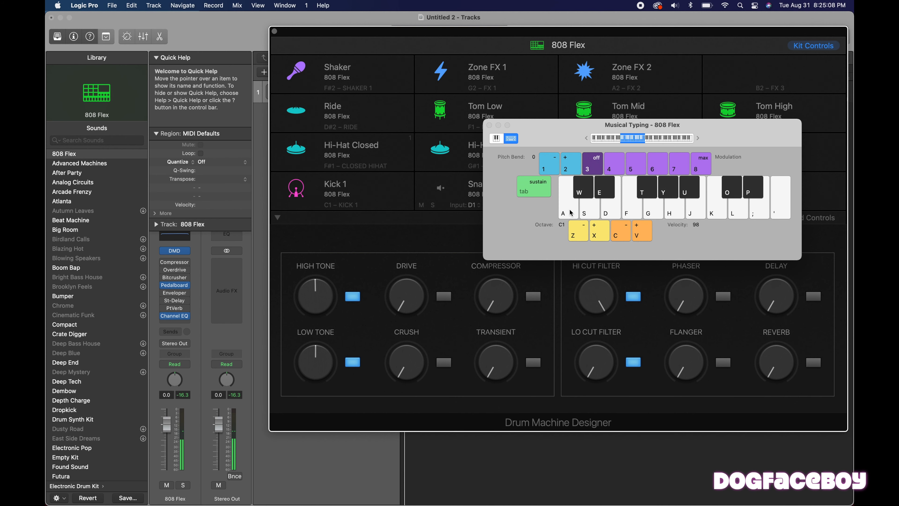
Close the Musical Typing and Drum Machine Designer windows and set the project tempo to 100.
left_click(490, 125)
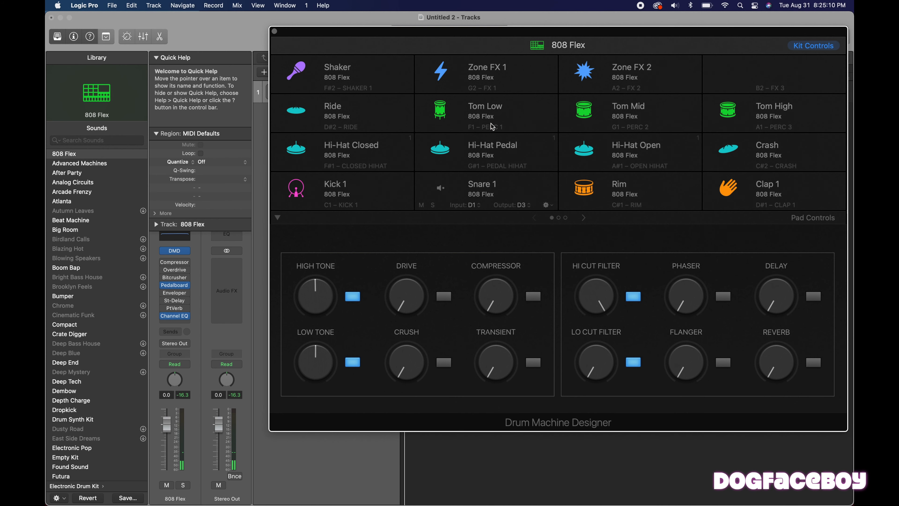
left_click(275, 32)
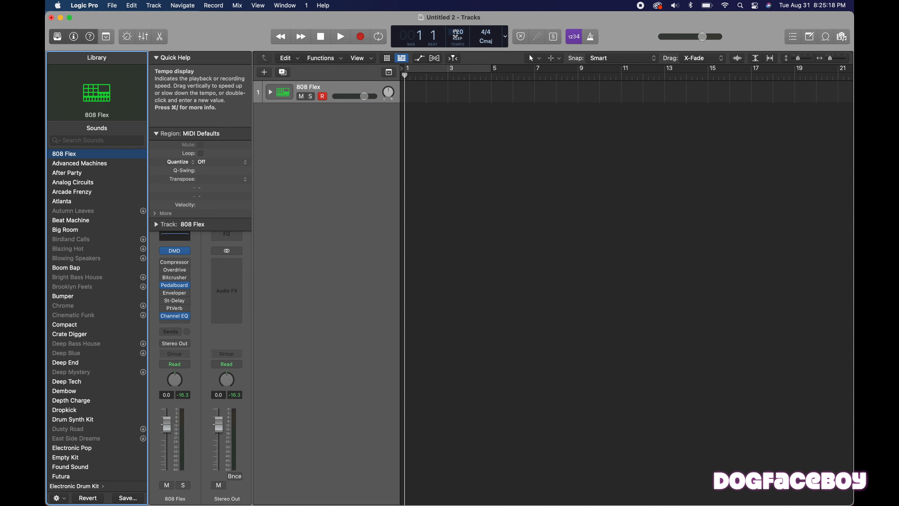
left_click_drag(458, 30, 458, 44)
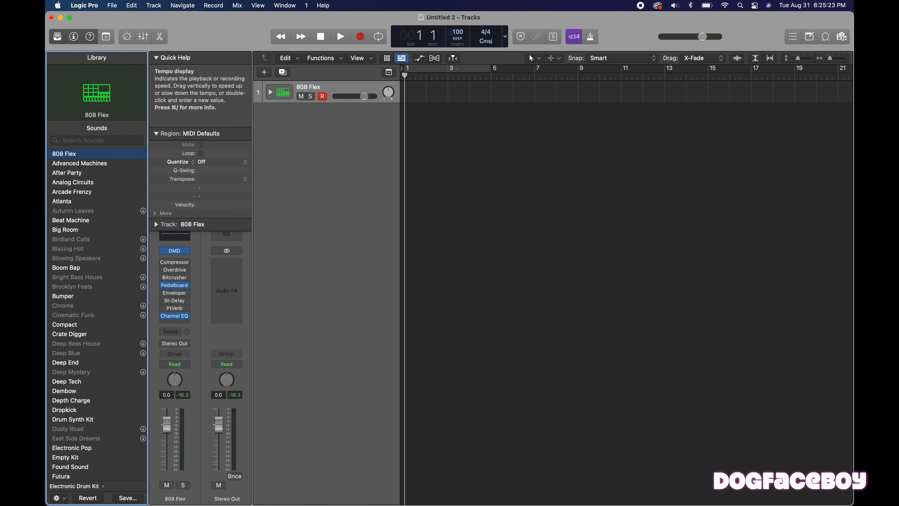
Set an active cycle range from bar 1 to bar 9 and start playback with the metronome on.
left_click(459, 71)
left_click_drag(490, 68, 579, 80)
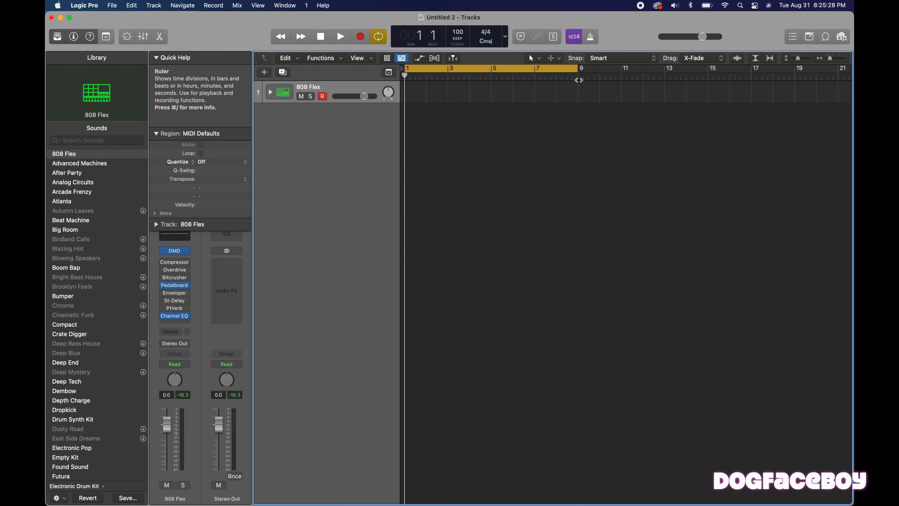
key("space")
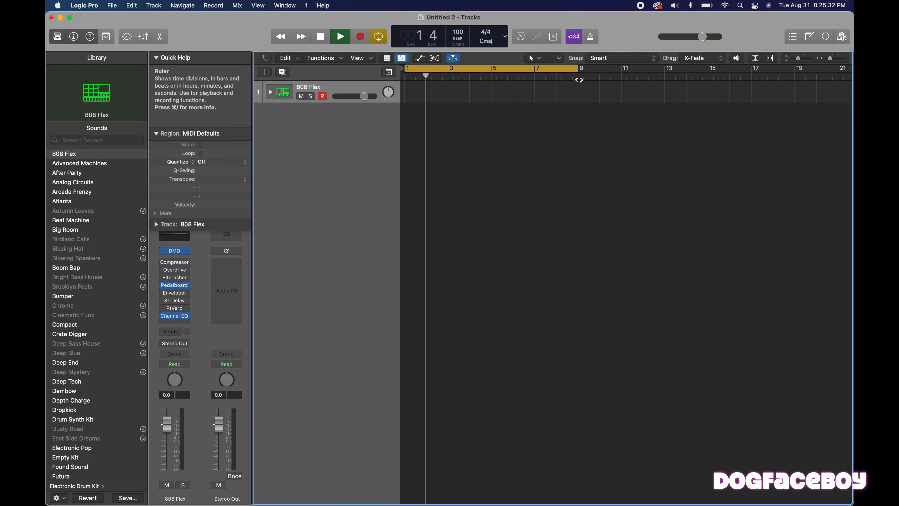
left_click(592, 38)
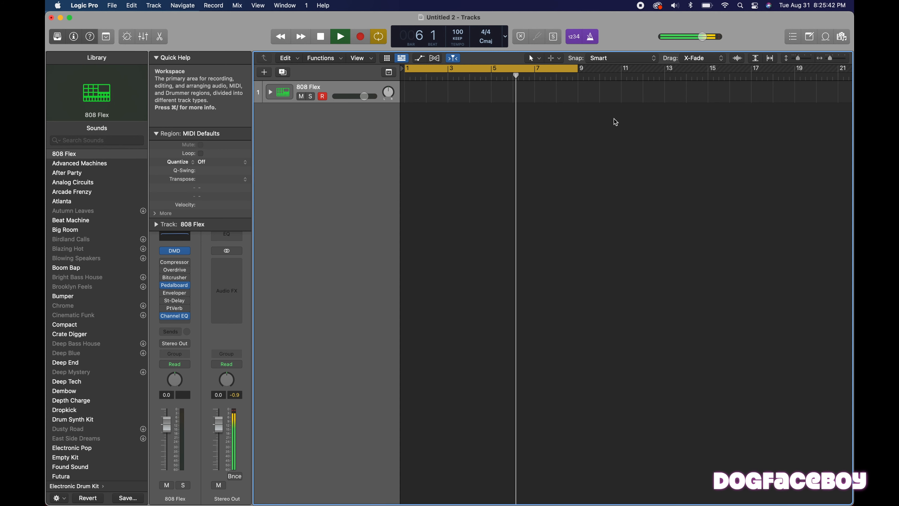
Show track automation, open Musical Typing and rehearse a beat with the Kick 1 and Snare 1 sounds over the cycle.
key("a")
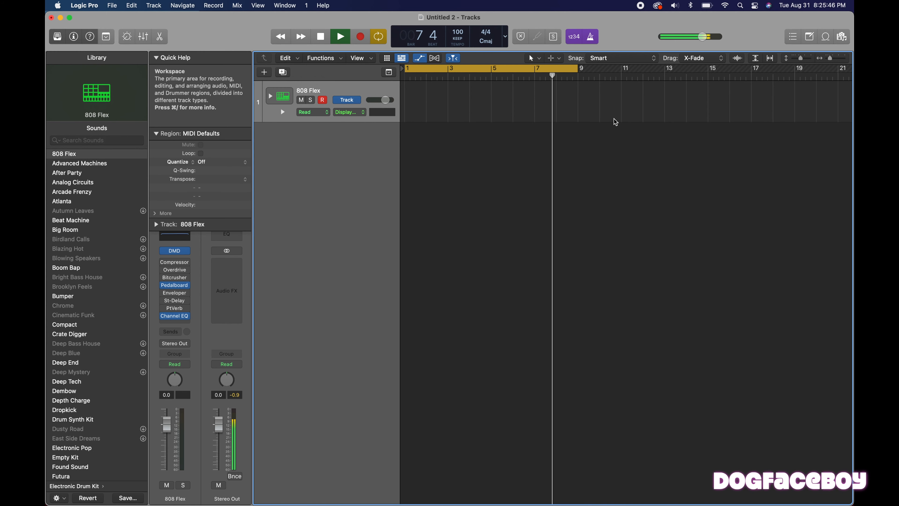
key("super+k")
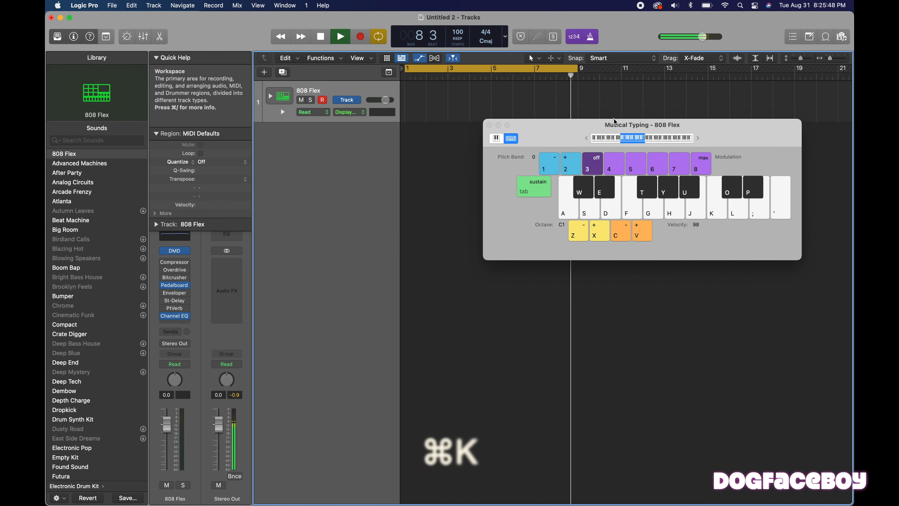
key("a")
key("s")
key("a")
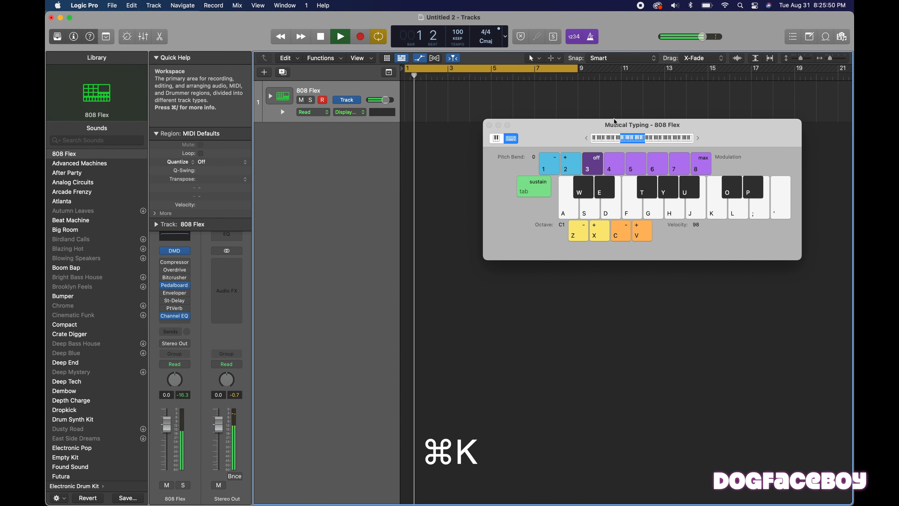
key("a")
key("s")
key("a")
key("s")
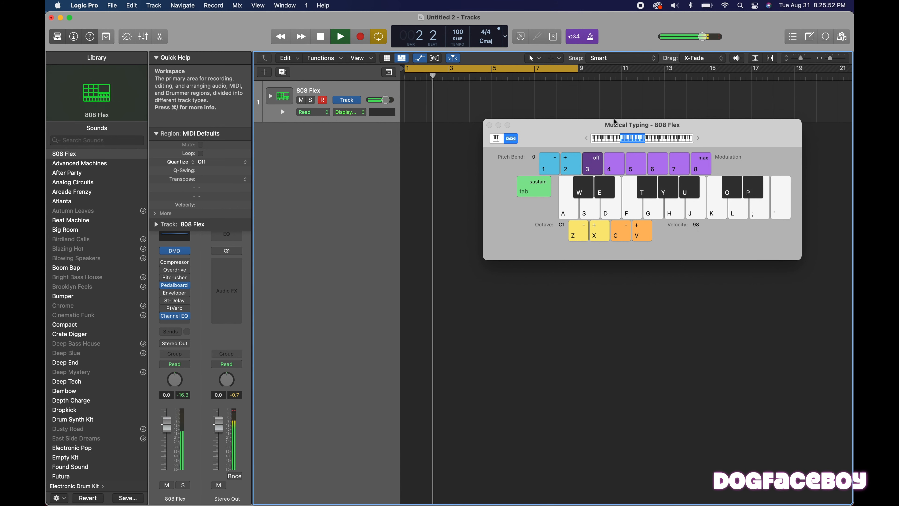
key("s")
key("s")
key("a")
key("a")
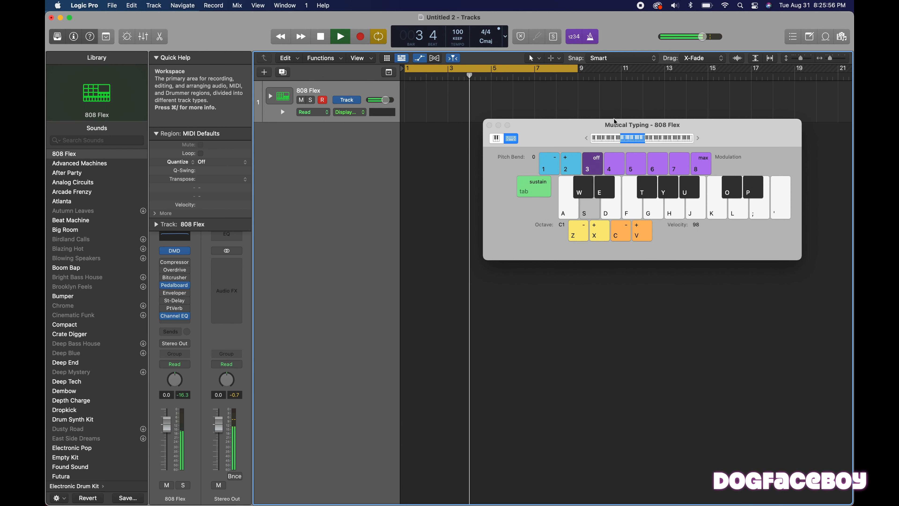
key("space")
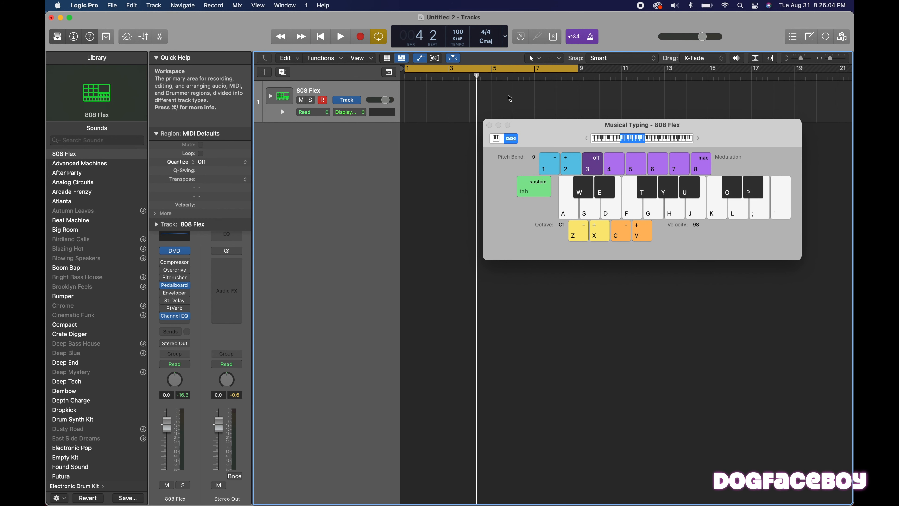
Record a kick and snare beat with Musical Typing from bar 1 to bar 9 on the 808 Flex track, and close Musical Typing.
key("r")
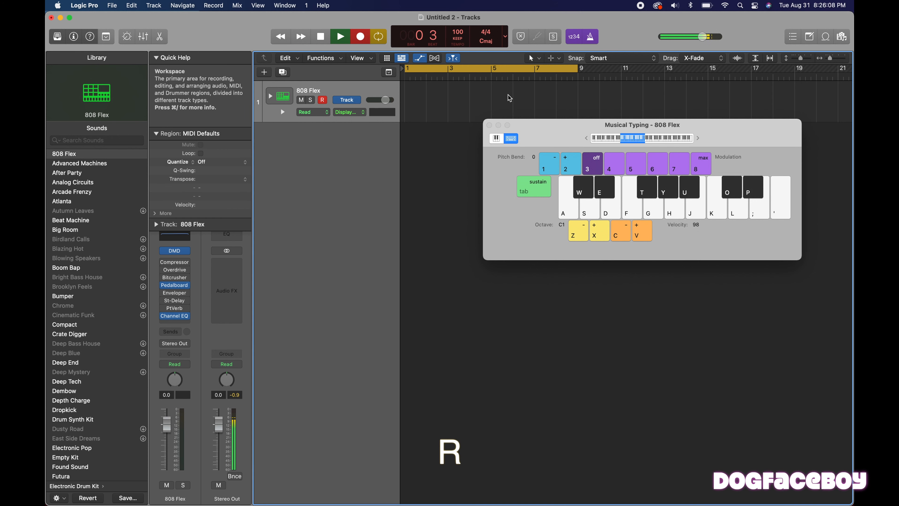
key("a")
key("a")
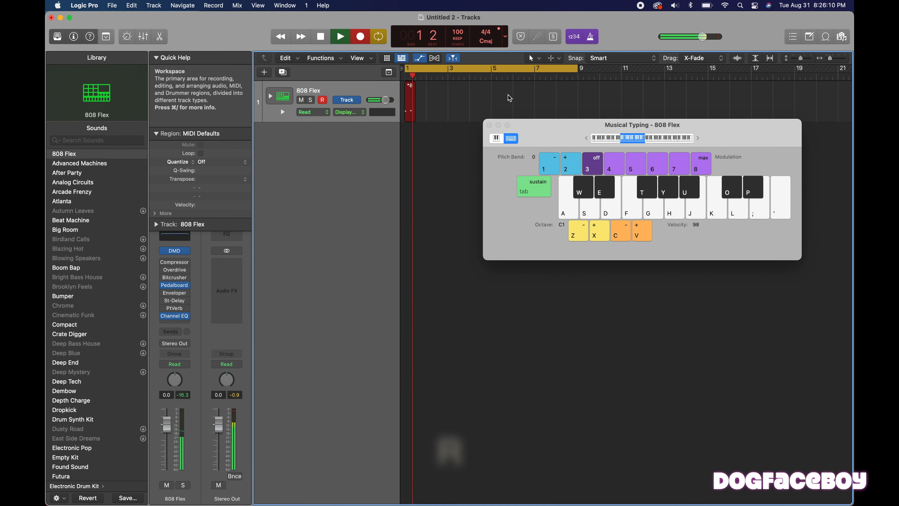
key("a")
key("a")
key("s")
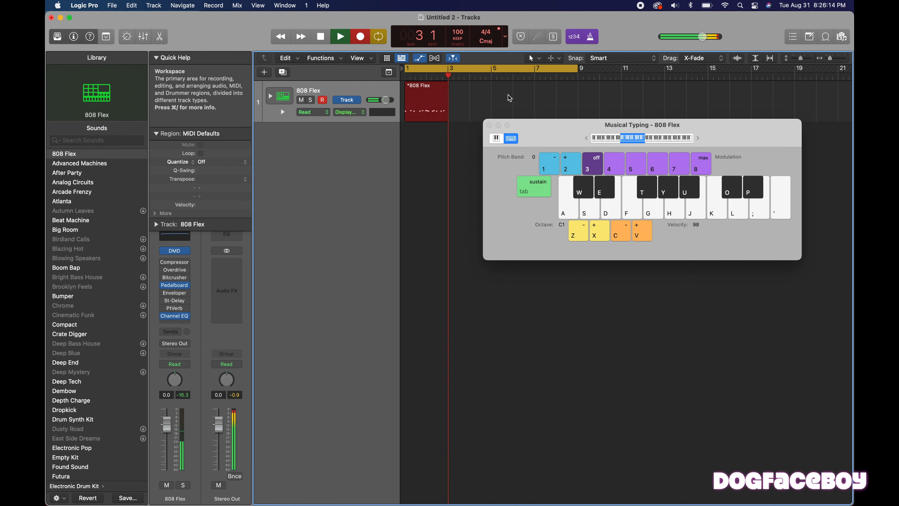
key("a")
key("a")
key("s")
key("s")
key("a")
key("a")
key("s")
key("a")
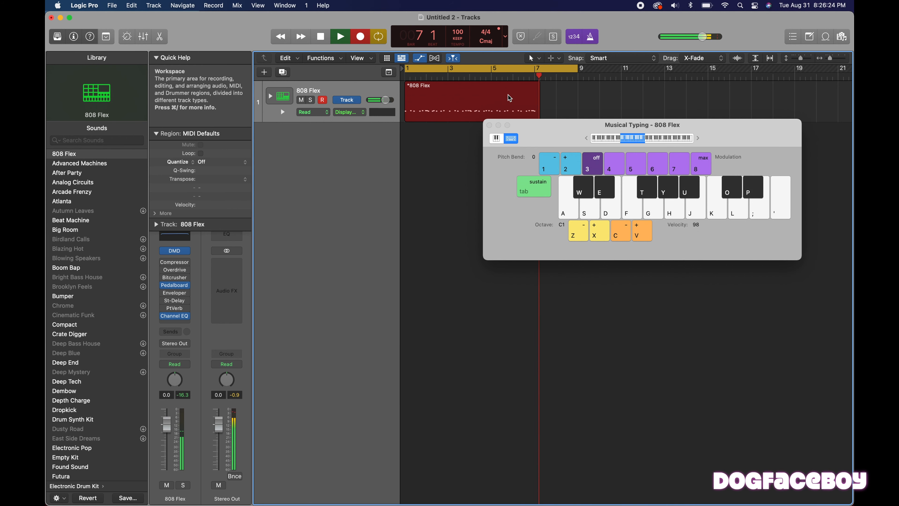
key("a")
key("s")
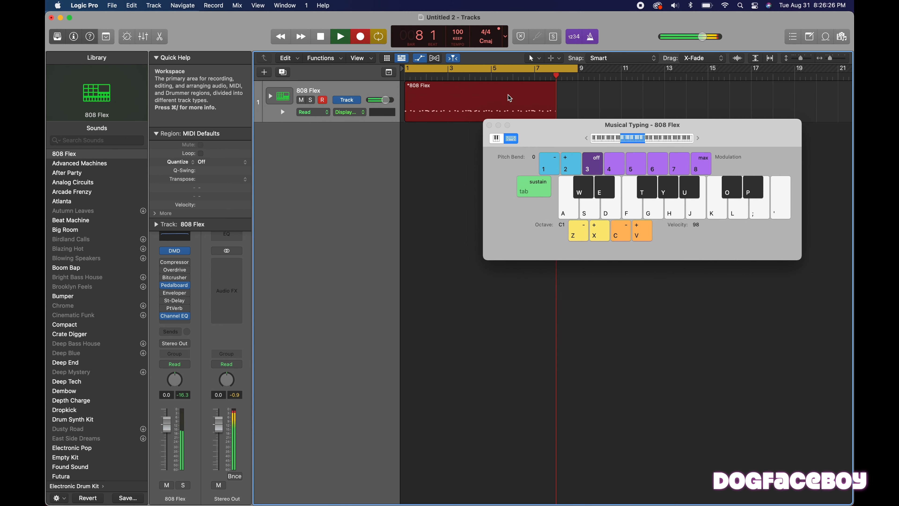
key("a")
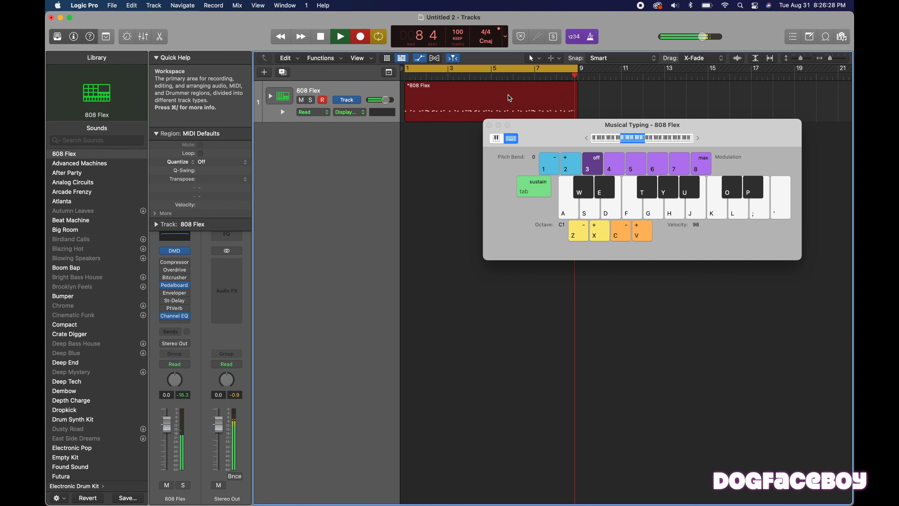
key("space")
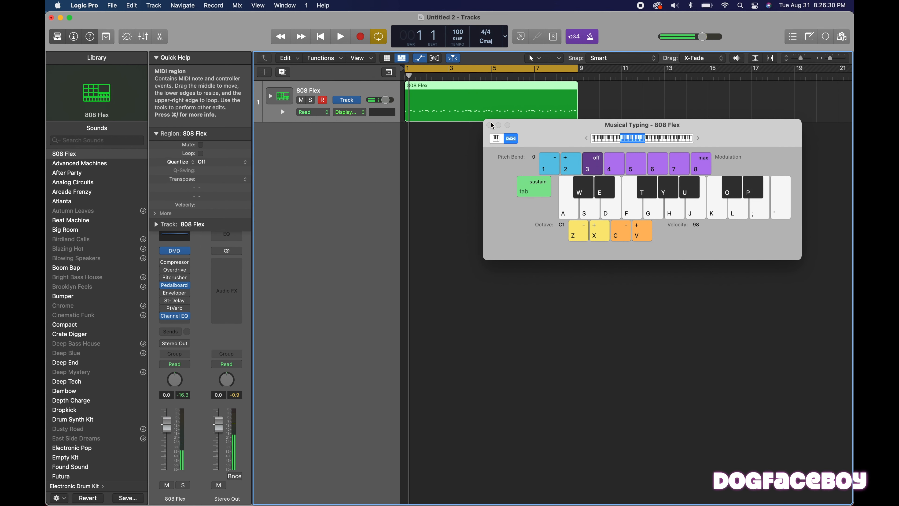
left_click(490, 125)
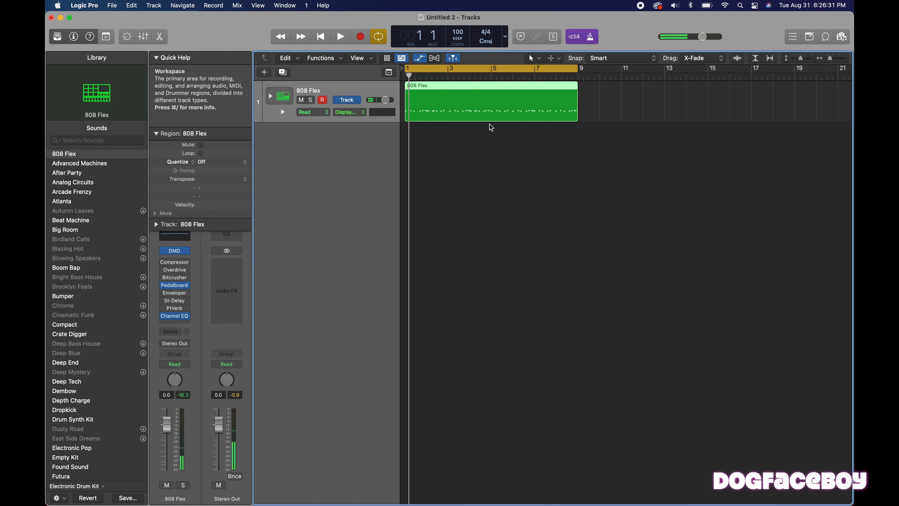
Open the recorded 808 Flex region in the Piano Roll and inspect the timing of the kick and snare notes against the grid.
double_click(470, 85)
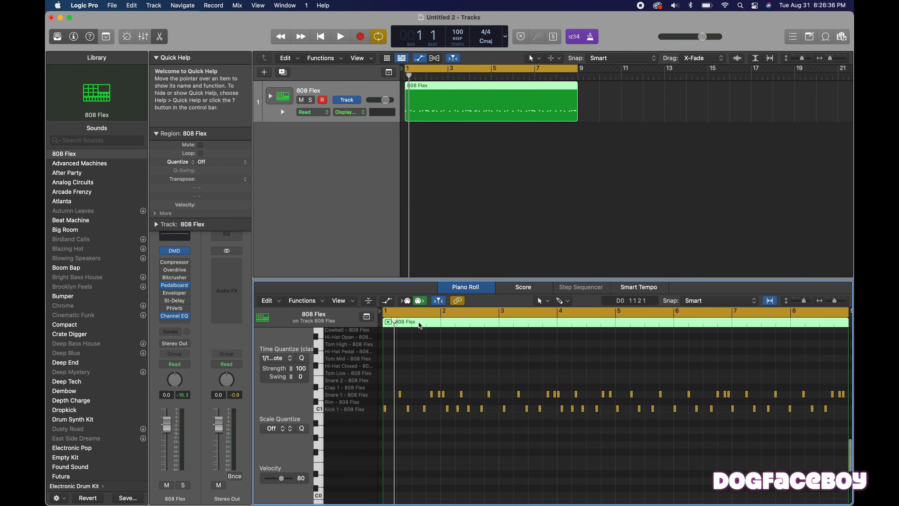
key("super+Right")
key("super+Right")
key("super+Right")
key("super+Right")
key("super+Right")
key("super+Right")
key("super+Right")
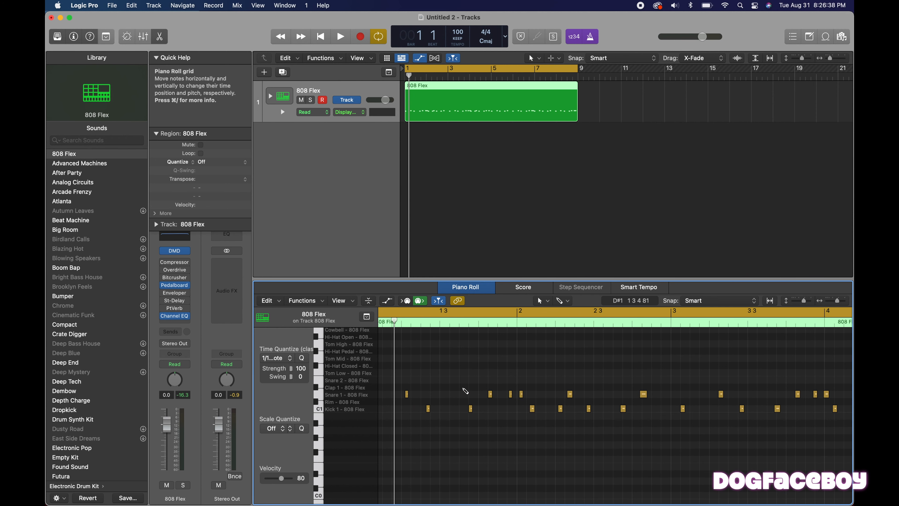
scroll(465, 391, "left", 3)
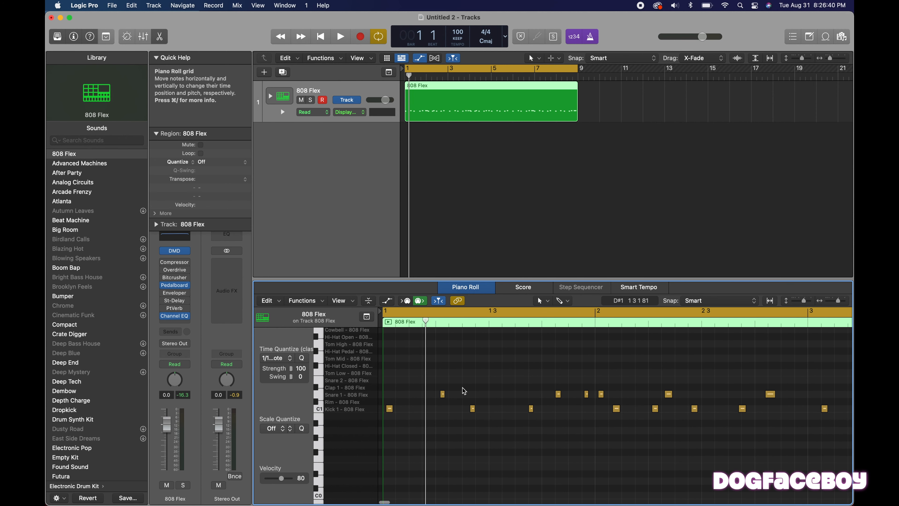
key("super+Left")
key("super+Left")
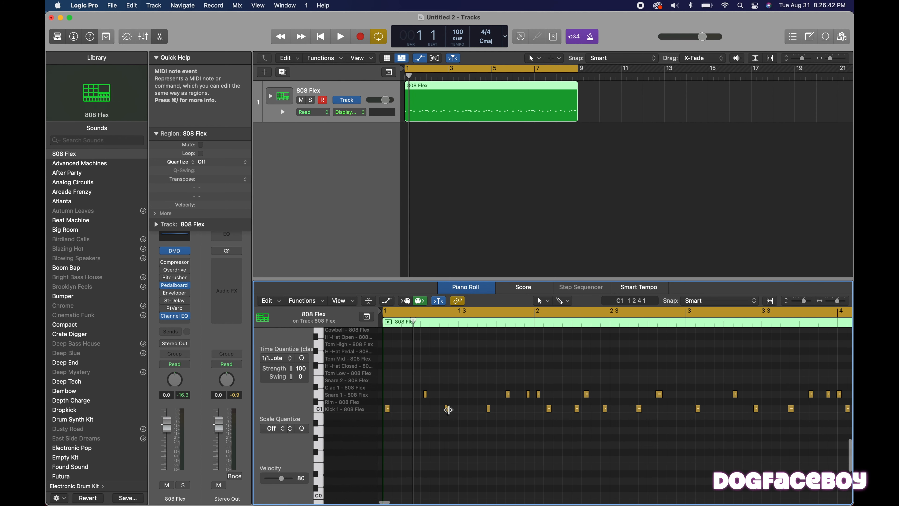
key("super+Left")
key("super+Left")
key("super+Left")
key("super+Left")
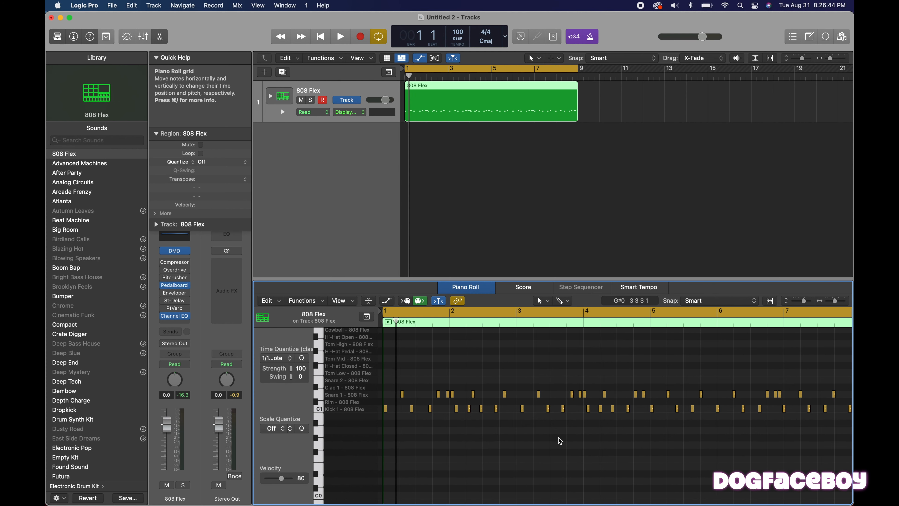
key("super+Left")
key("super+Left")
Select all kick and snare notes in the recorded region and quantize them.
left_click_drag(618, 429, 377, 368)
key("z")
key("super+Right")
scroll(458, 436, "up", 4)
scroll(458, 436, "down", 1)
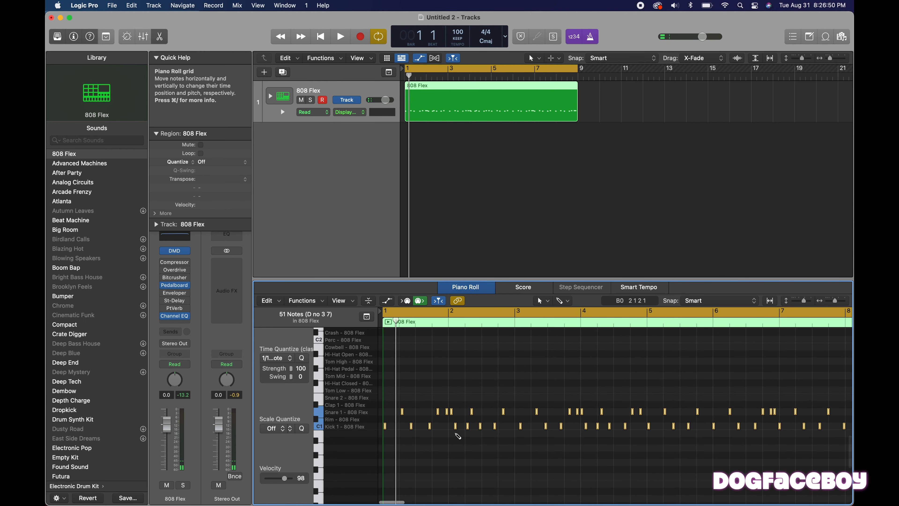
key("super+Right")
key("super+Right")
key("super+Down")
key("super+Down")
key("super+Right")
key("super+Right")
key("super+Up")
key("super+Up")
scroll(463, 435, "left", 3)
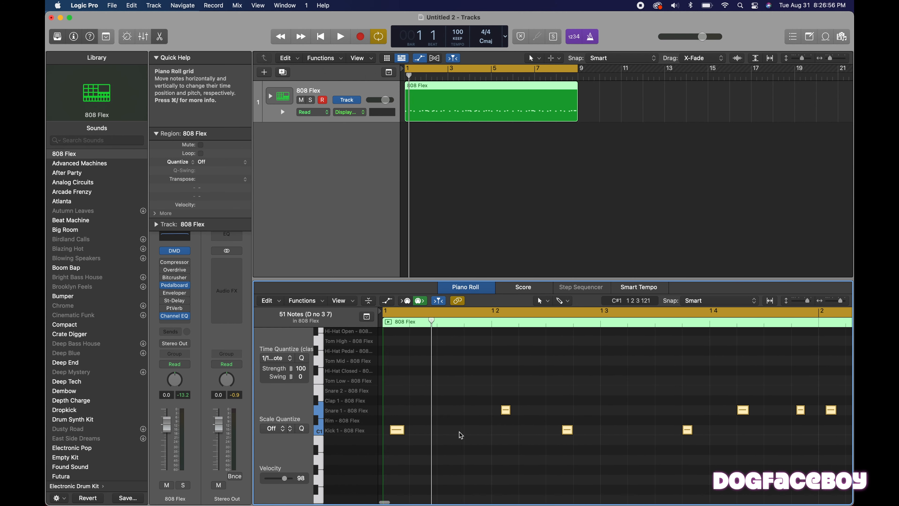
key("super+Down")
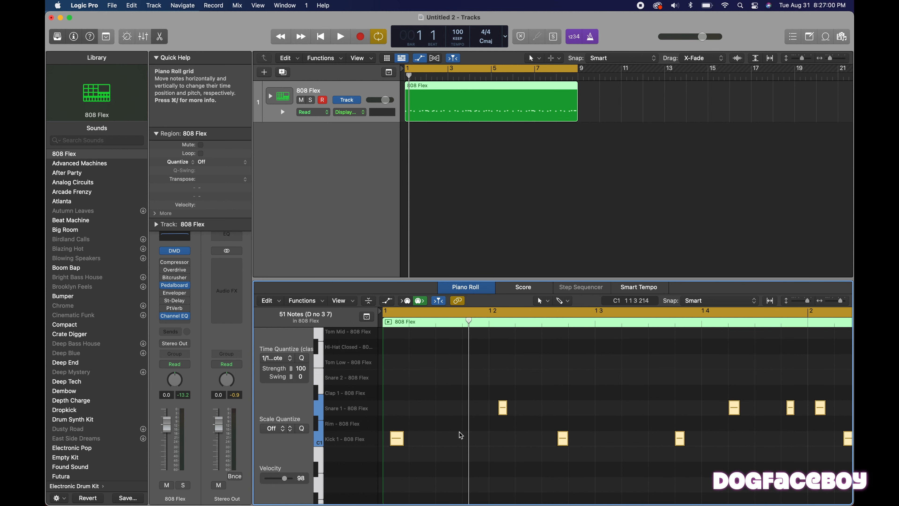
key("q")
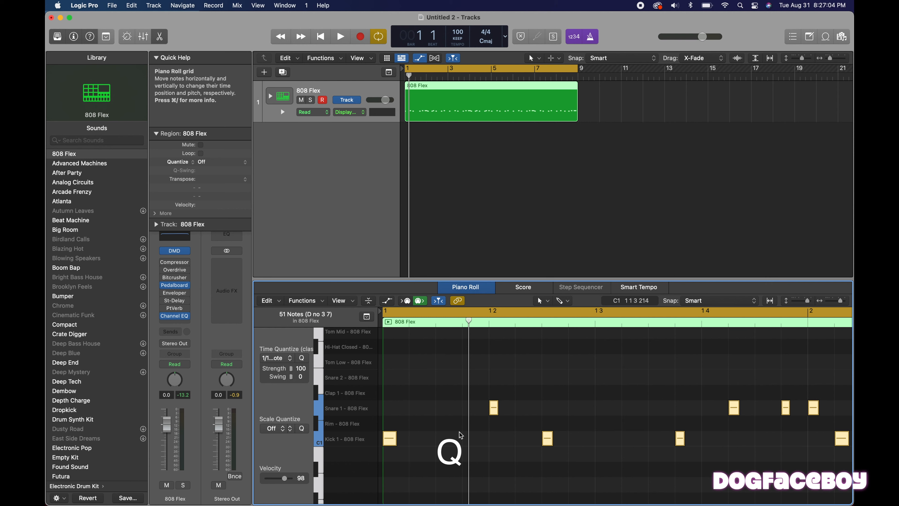
Play back the quantized beat through the first bar to check its timing.
key("super+Left")
key("super+Left")
key("super+Left")
key("super+Left")
key("super+Left")
key("super+Up")
key("super+Left")
key("super+Left")
key("super+Left")
key("super+Down")
key("super+Left")
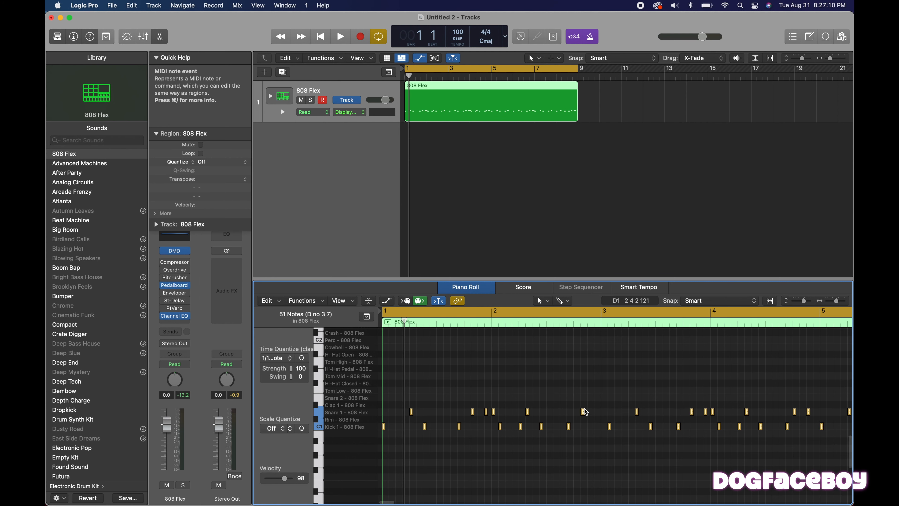
mouse_move(585, 412)
key("space")
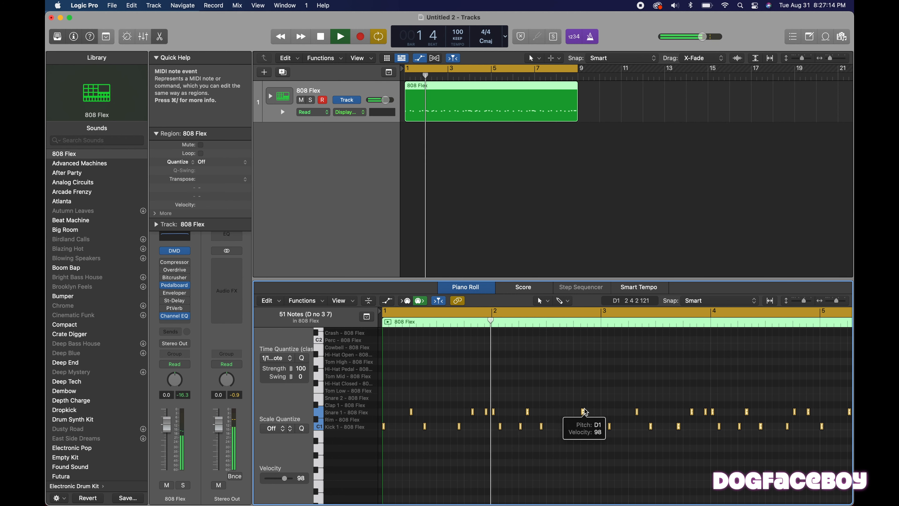
key("space")
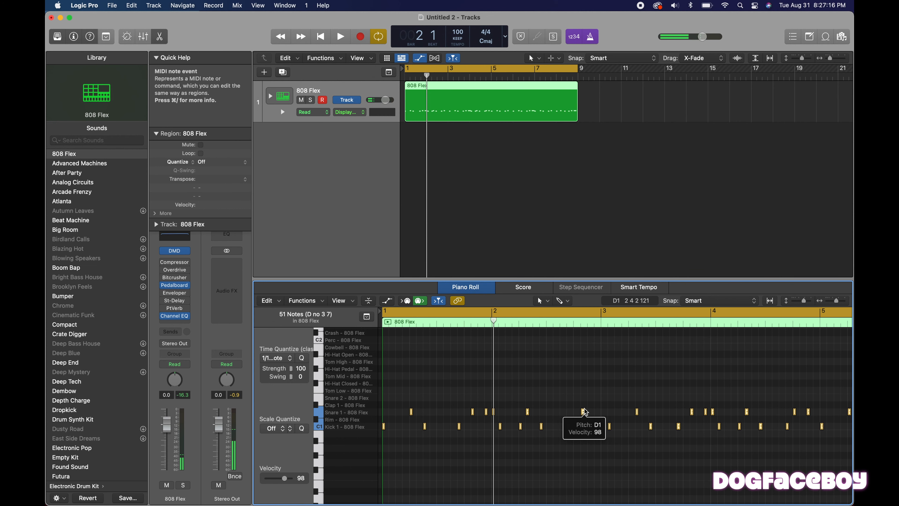
Move the last kick of bar 1 and the snare after it one sixteenth note earlier, and play back the change.
left_click(467, 448)
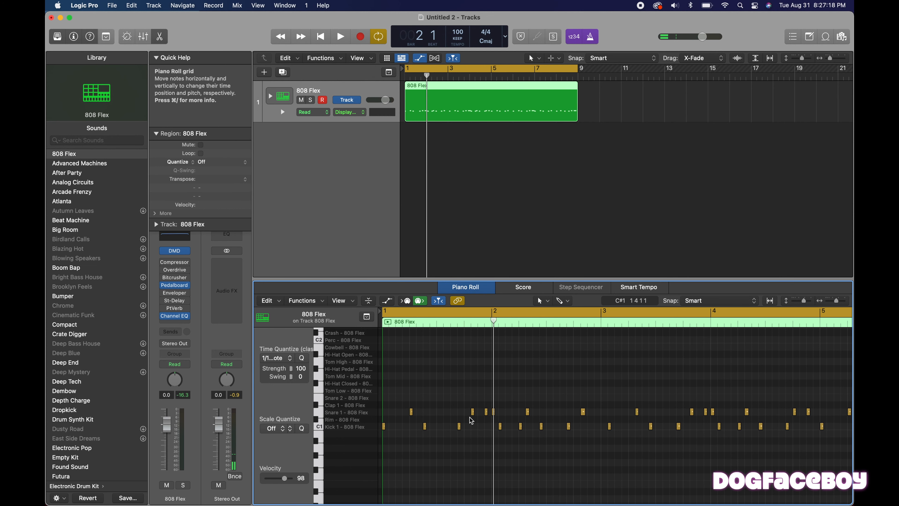
left_click_drag(476, 428, 452, 427)
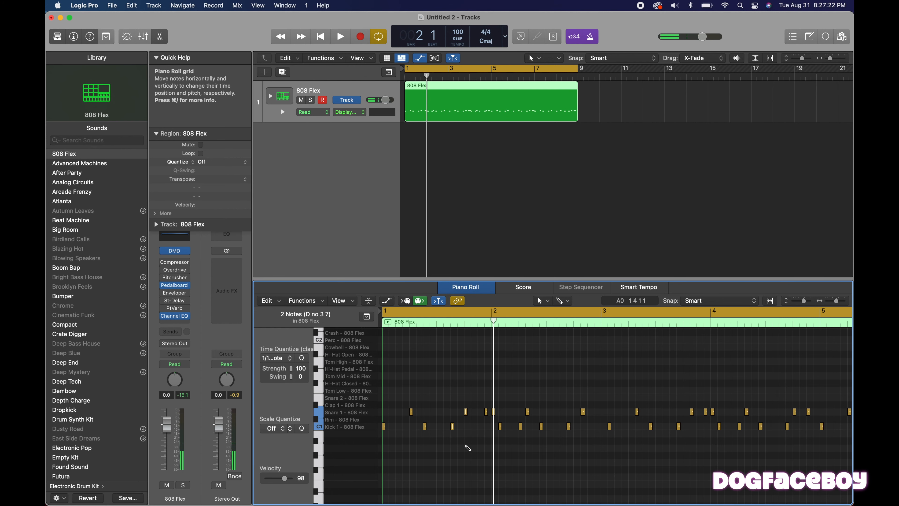
key("super+Right")
key("super+Right")
scroll(467, 448, "left", 3)
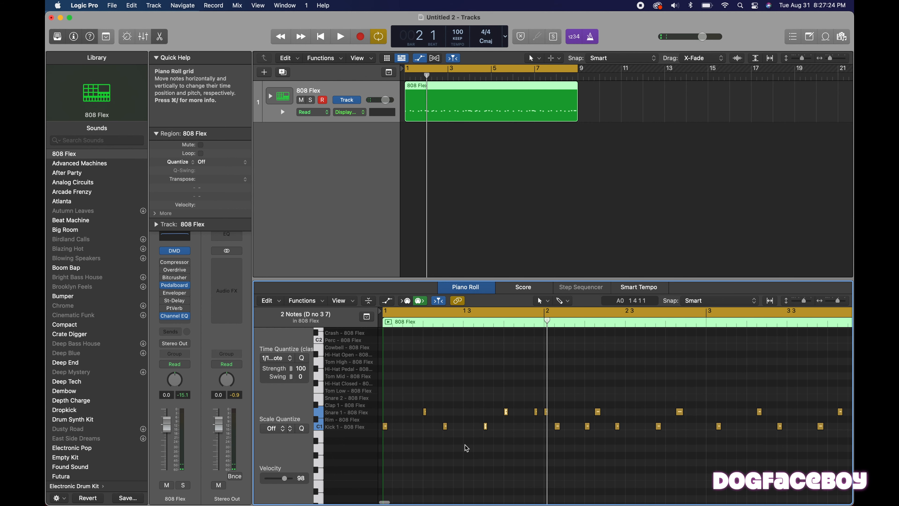
key("space")
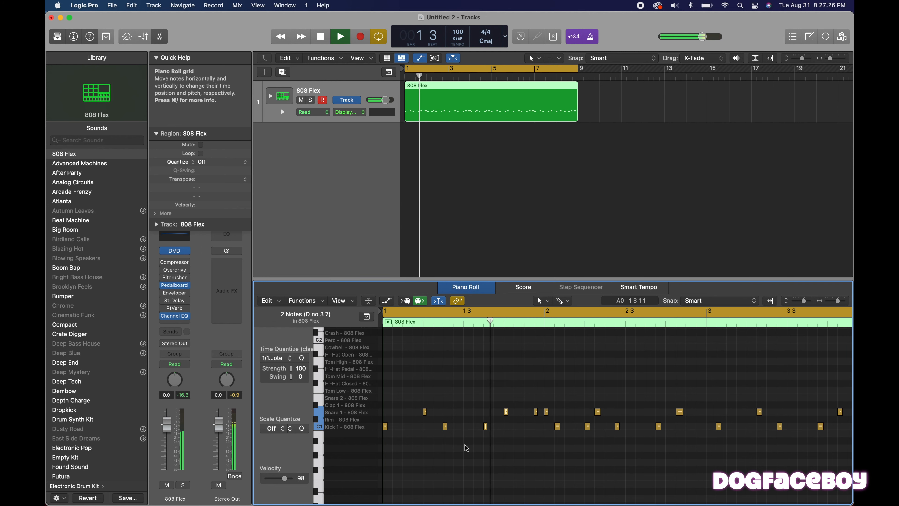
key("space")
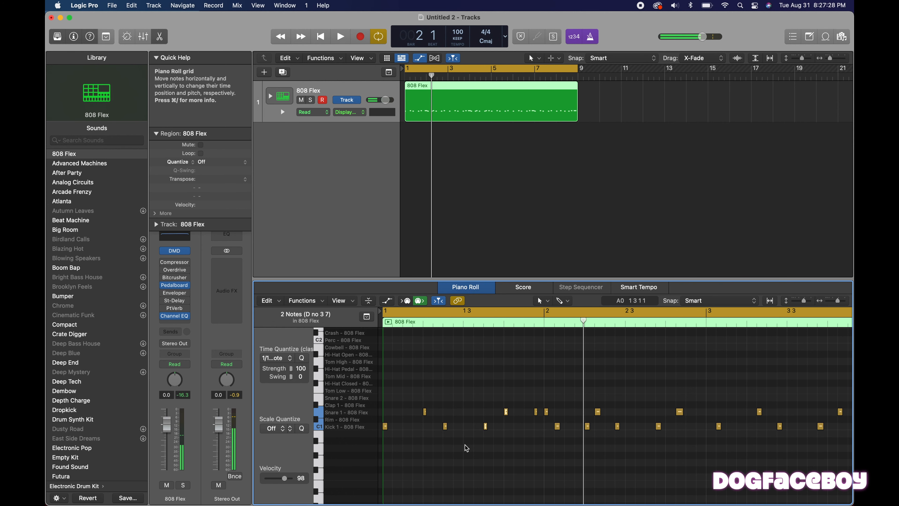
Move the two snares at the end of bar 1 and the kick after them one sixteenth earlier, with the kick at 2 1 1 1.
left_click_drag(564, 439, 520, 400)
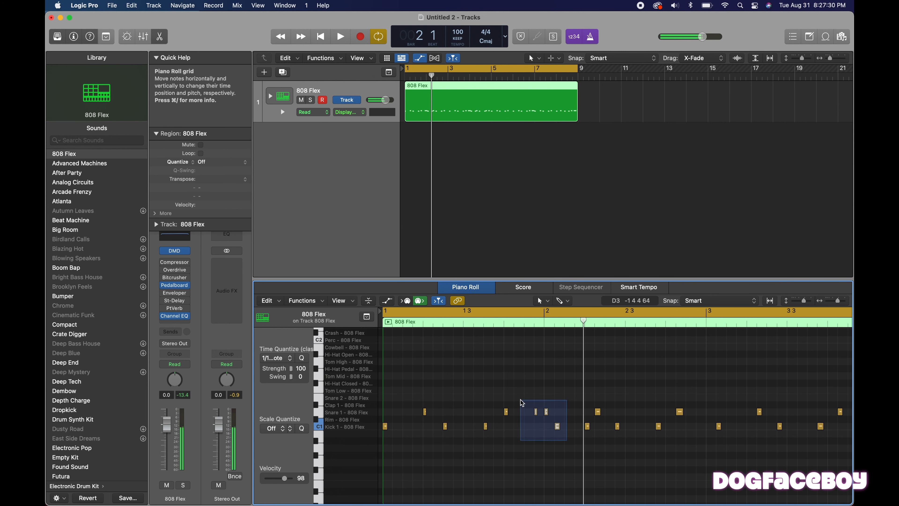
left_click_drag(558, 428, 547, 428)
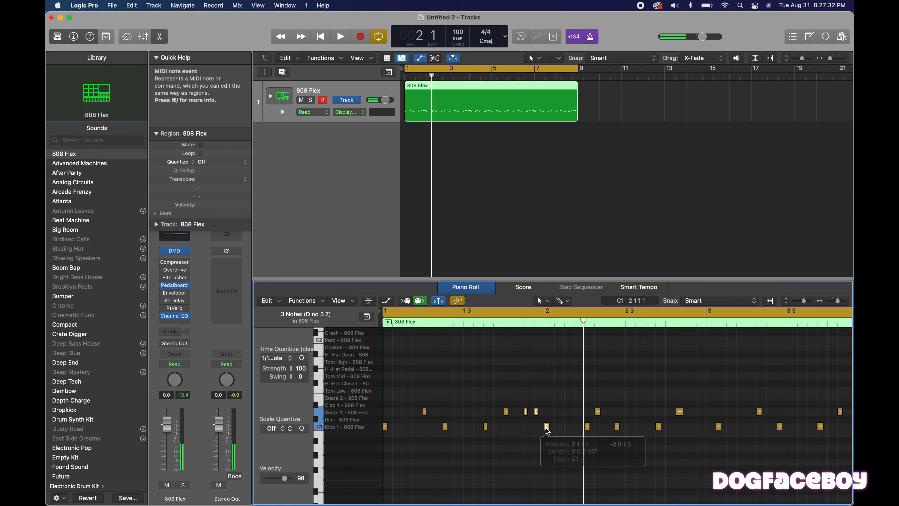
left_click(530, 384)
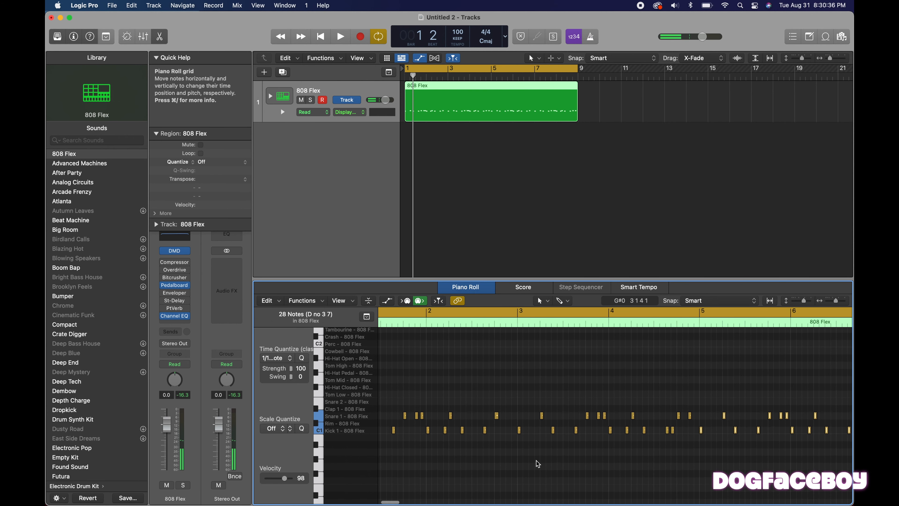
scroll(537, 460, "left", 3)
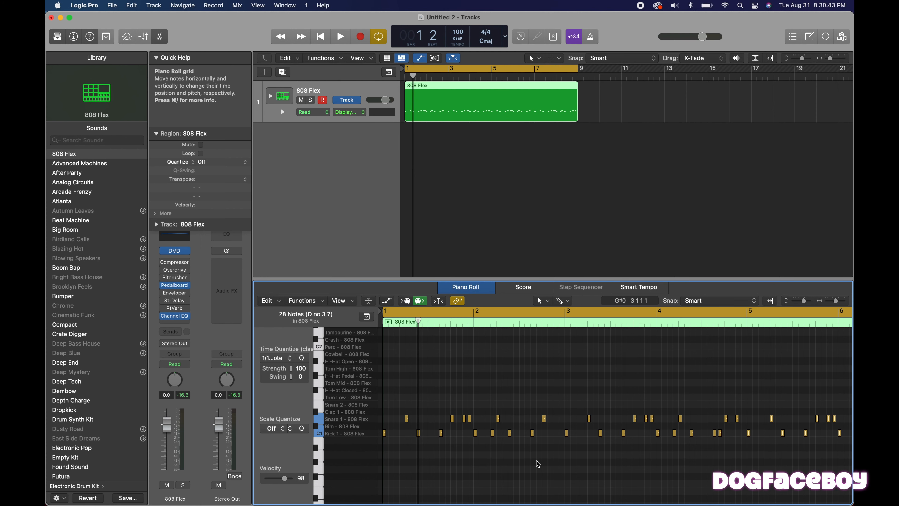
Audition the Kick 1 and Snare 1 rows in the Piano Roll and look through the other 808 Flex drum sounds.
key("super+Right")
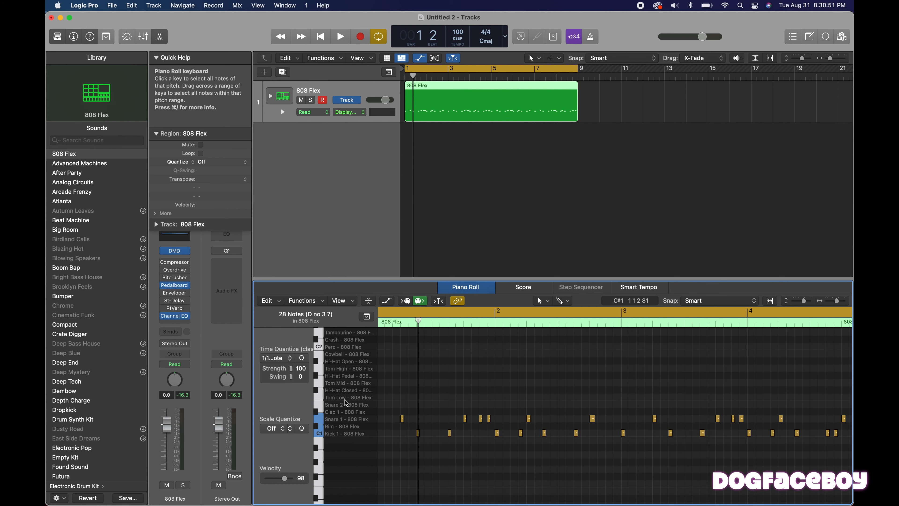
key("super+Right")
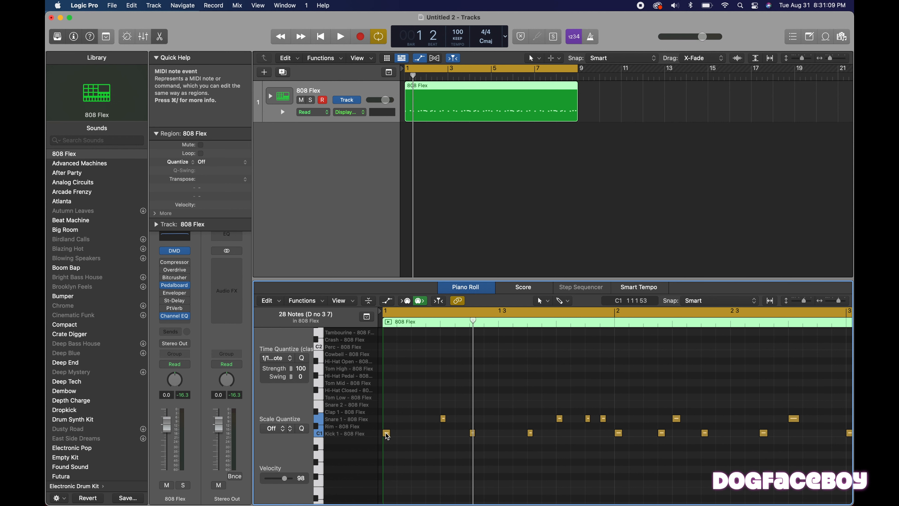
left_click(319, 433)
left_click(319, 418)
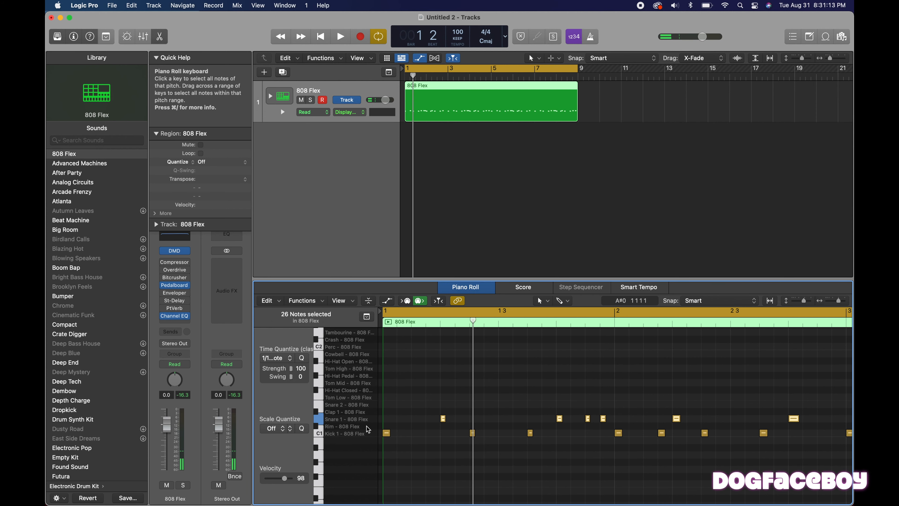
scroll(348, 424, "up", 3)
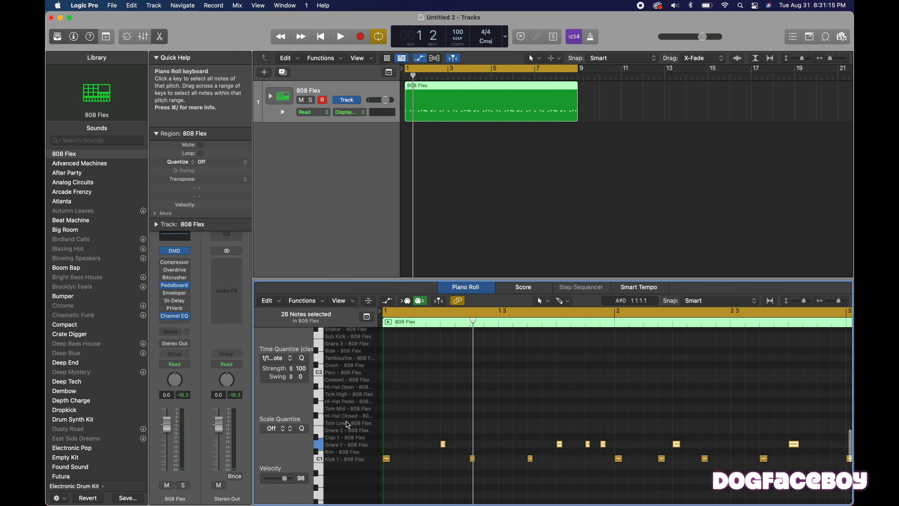
scroll(351, 345, "up", 5)
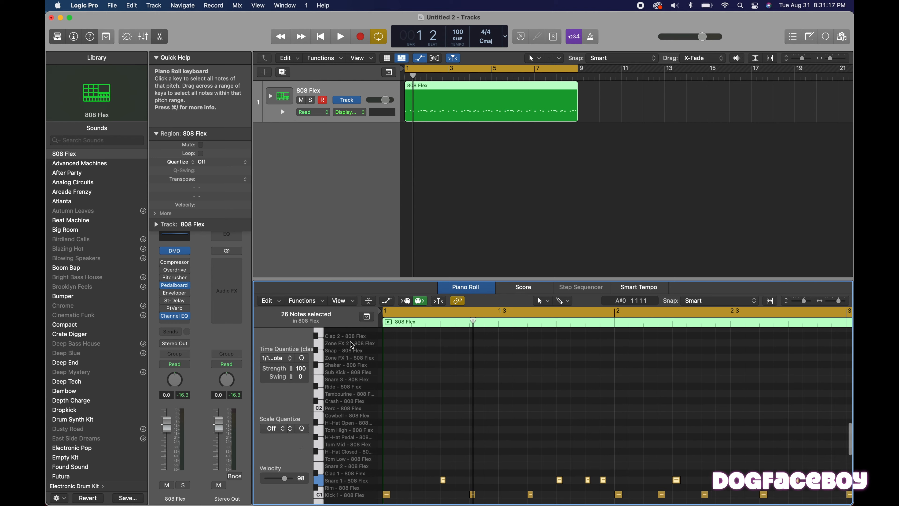
scroll(351, 344, "down", 5)
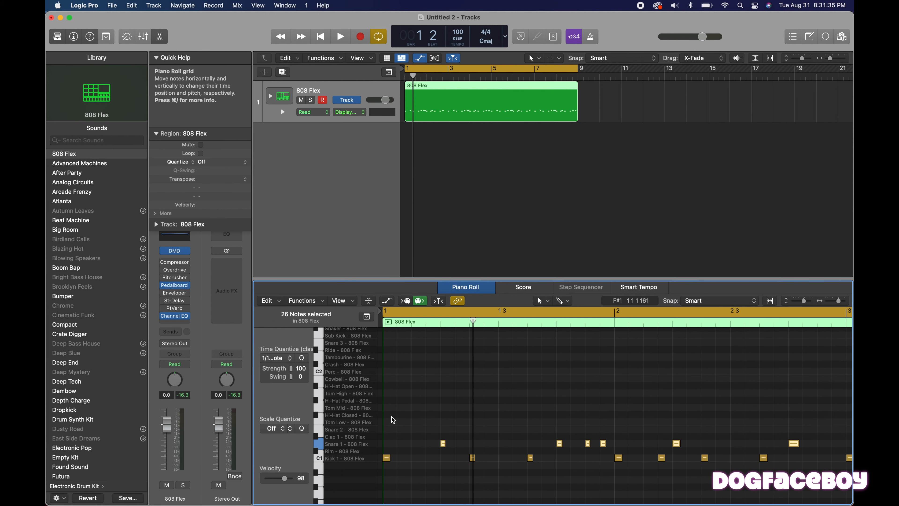
Add closed hi-hat notes on all eight eighth-note positions of bar 1 with the Pencil tool.
left_click(387, 415)
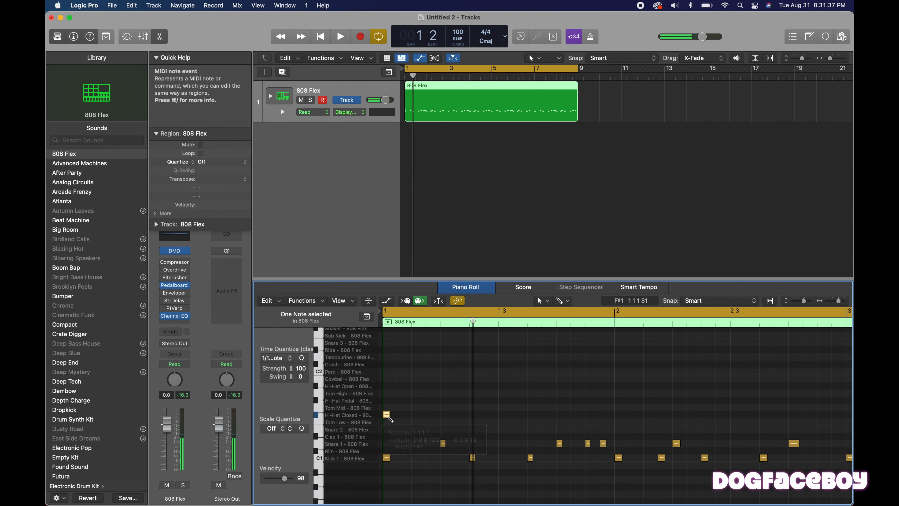
left_click(562, 301)
left_click(570, 327)
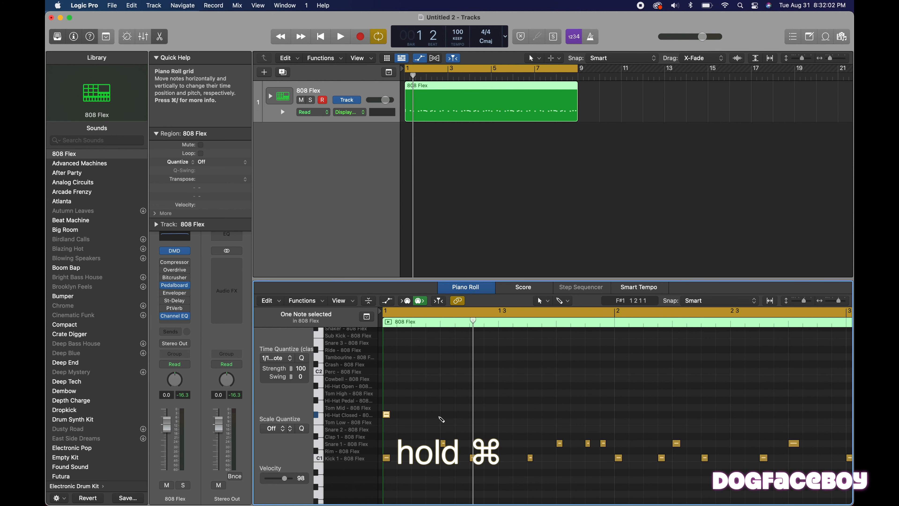
left_click(414, 414, "super")
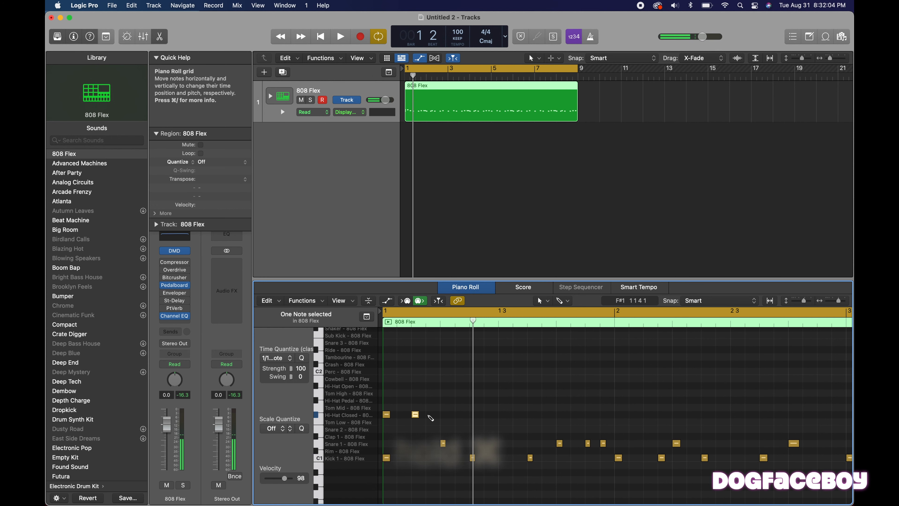
left_click(444, 414, "super")
left_click(473, 415, "super")
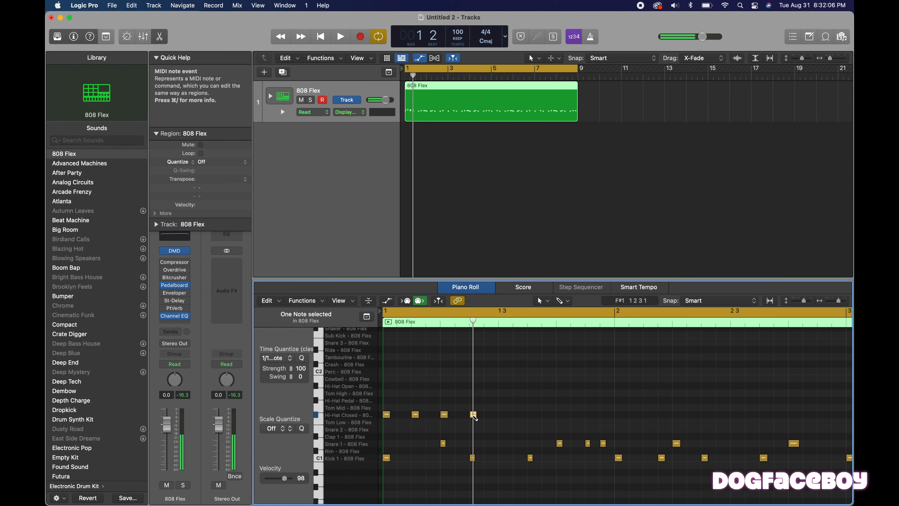
left_click(502, 415, "super")
key("space")
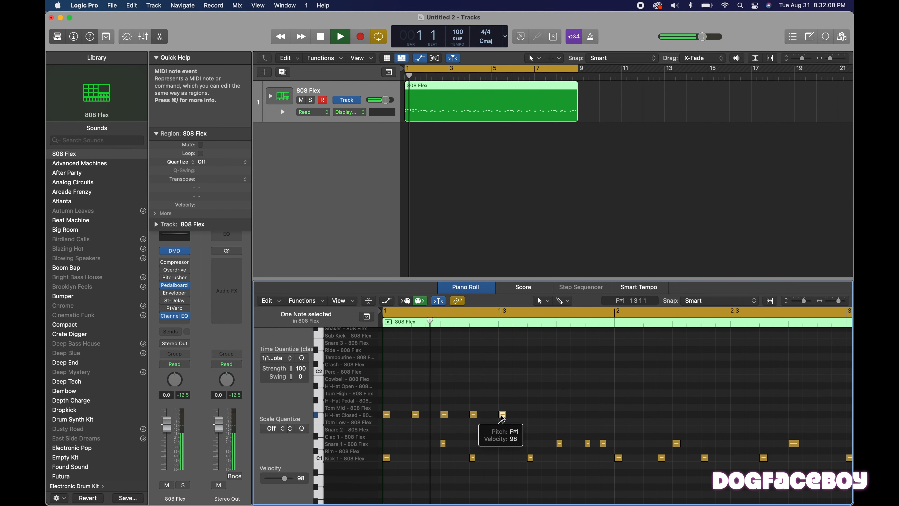
left_click(531, 415, "super")
left_click(560, 414, "super")
left_click(588, 415, "super")
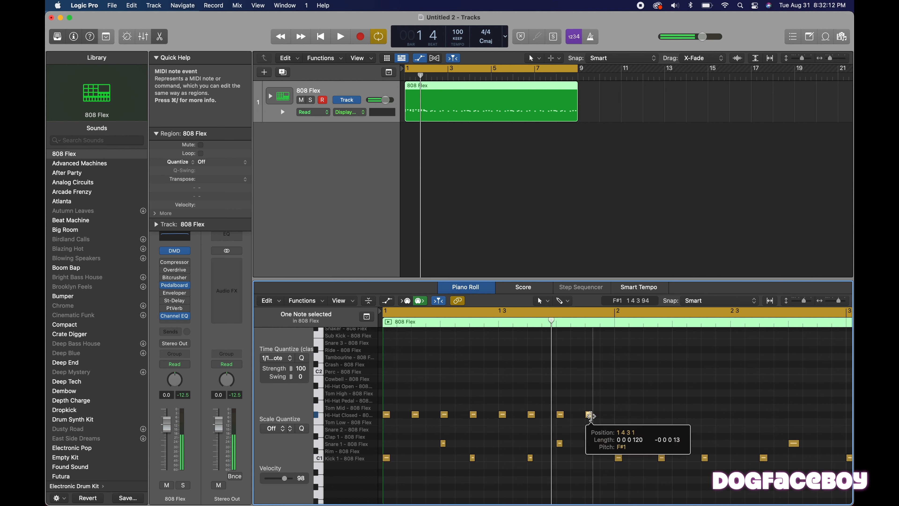
Select the eight closed hi-hat notes in bar 1 and duplicate them into bar 2, starting at 2 1 1 1.
left_click_drag(621, 426, 382, 389)
left_click(387, 415)
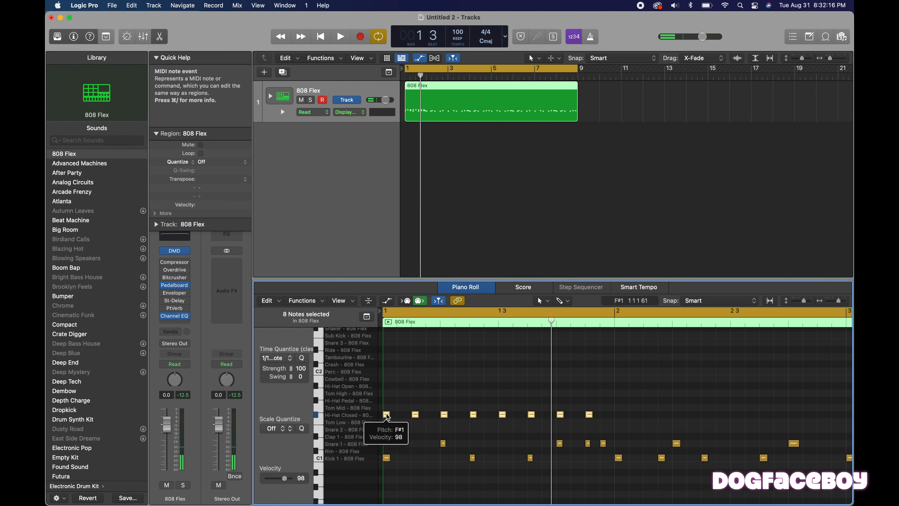
left_click_drag(386, 414, 618, 417)
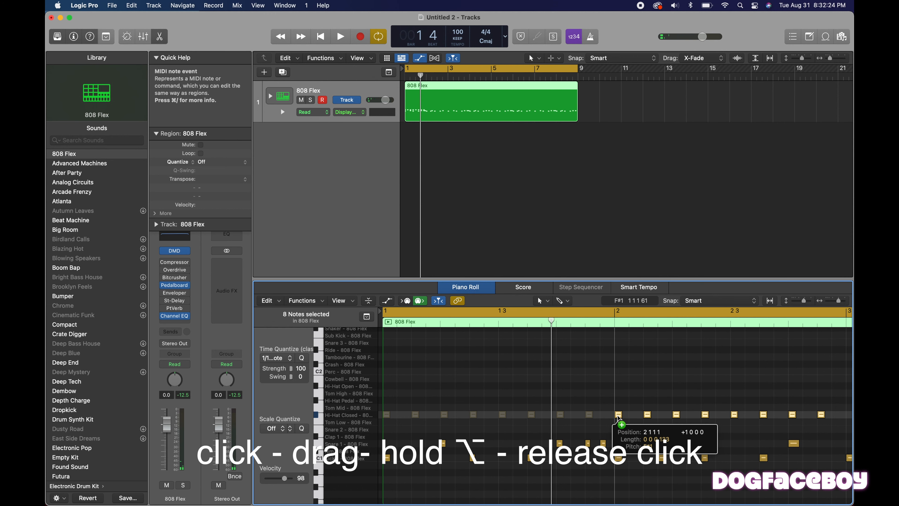
left_click_drag(618, 416, 617, 416)
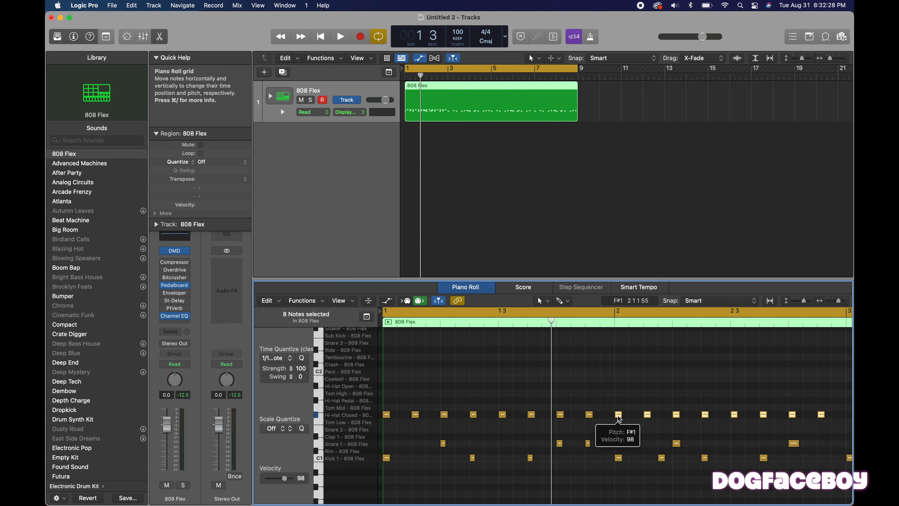
Select the closed hi-hat notes of bars 1 and 2 and duplicate them into bars 3 and 4.
scroll(618, 416, "down", 5)
left_click_drag(639, 427, 378, 388)
left_click_drag(386, 419, 632, 419)
key("alt")
scroll(547, 387, "right", 5)
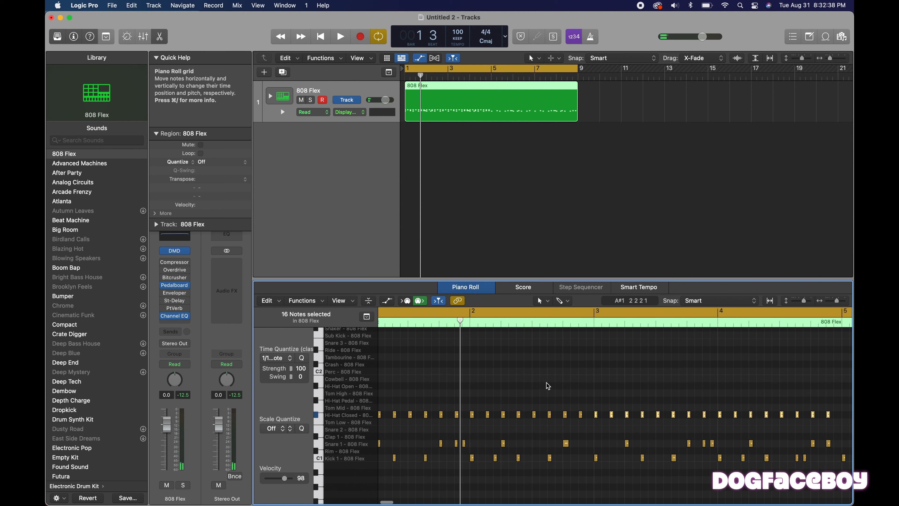
Copy the closed hi-hat notes of bars 1 to 4 and paste them at bar 5.
scroll(547, 384, "left", 4)
scroll(547, 385, "down", 5)
left_click_drag(590, 427, 357, 400)
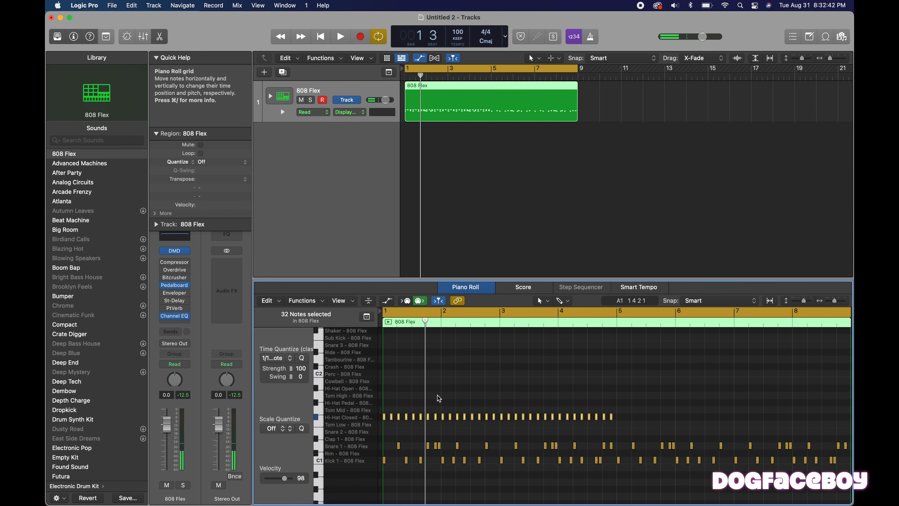
key("super+c")
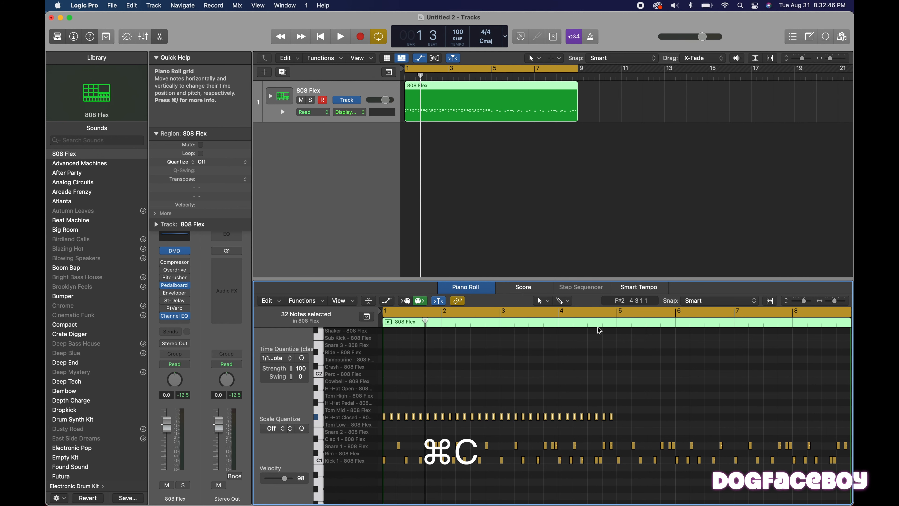
left_click(617, 321)
key("super+v")
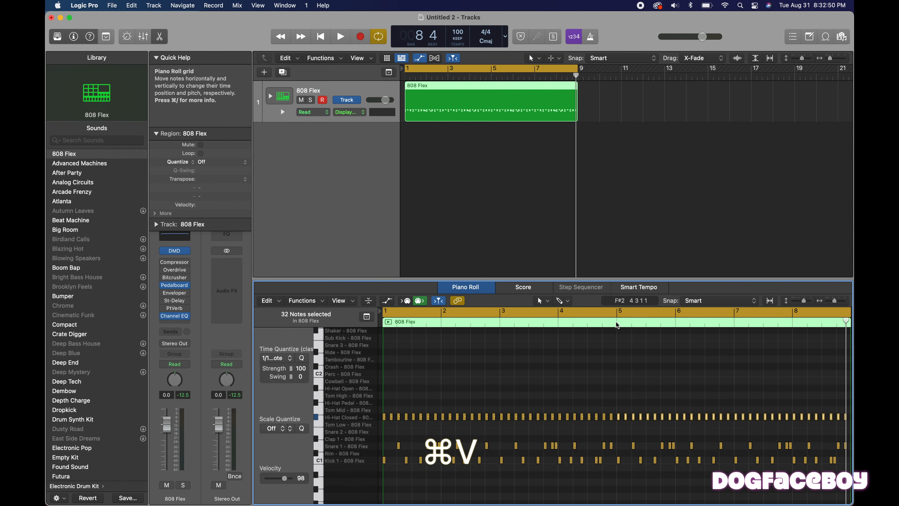
Check the hi-hats through bar 8 and play back the first bars of the beat.
scroll(712, 359, "right", 4)
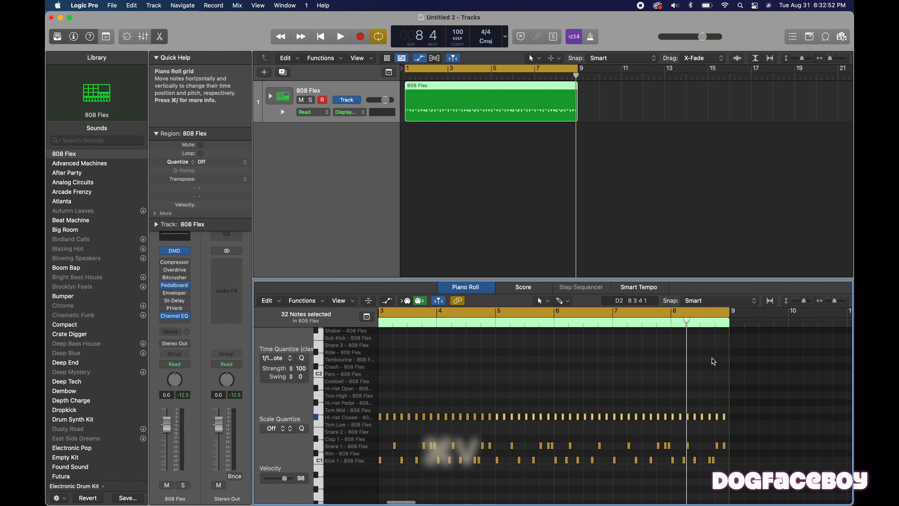
scroll(713, 358, "left", 4)
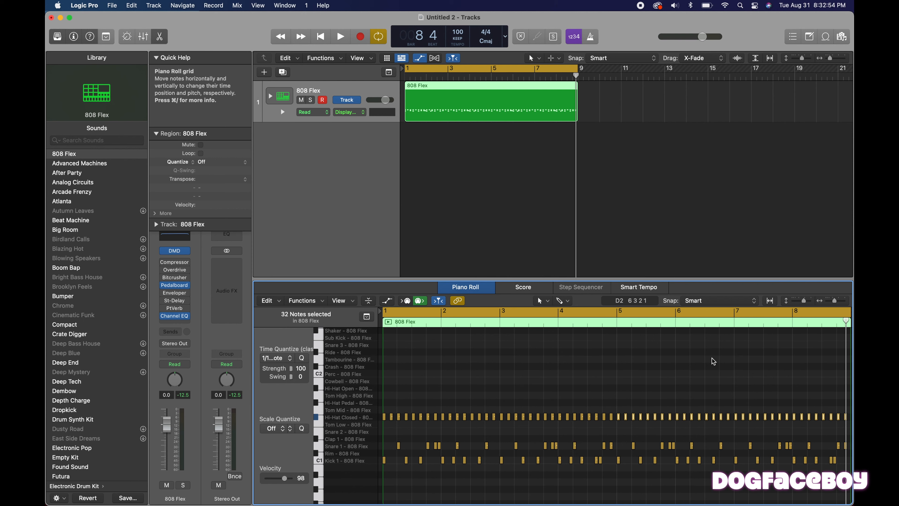
key("space")
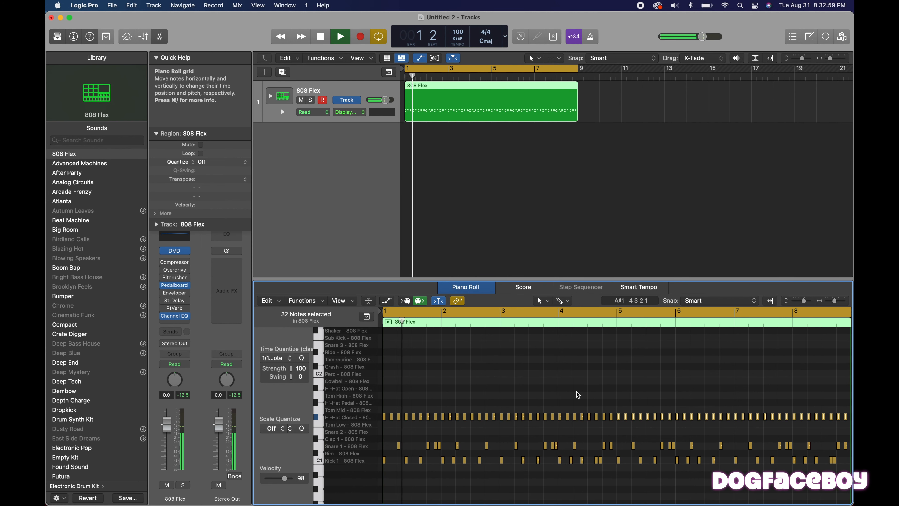
key("super+Right")
scroll(385, 412, "left", 3)
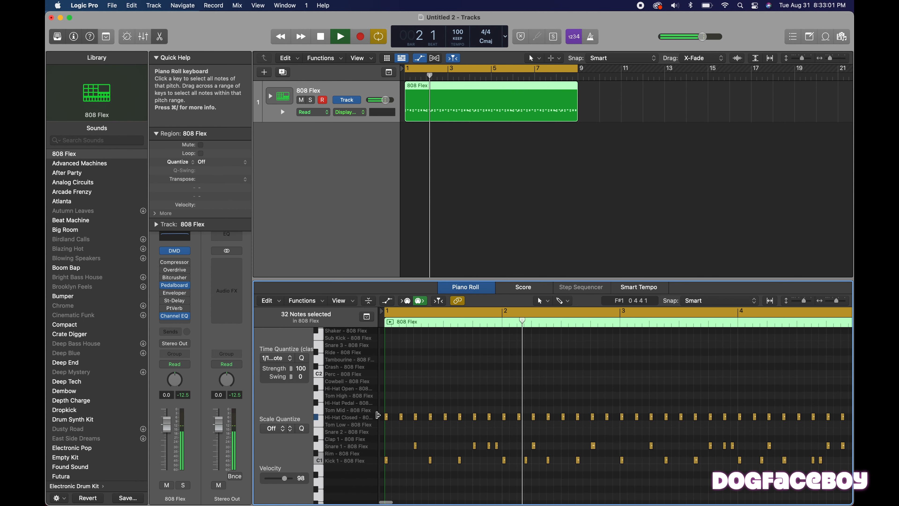
key("space")
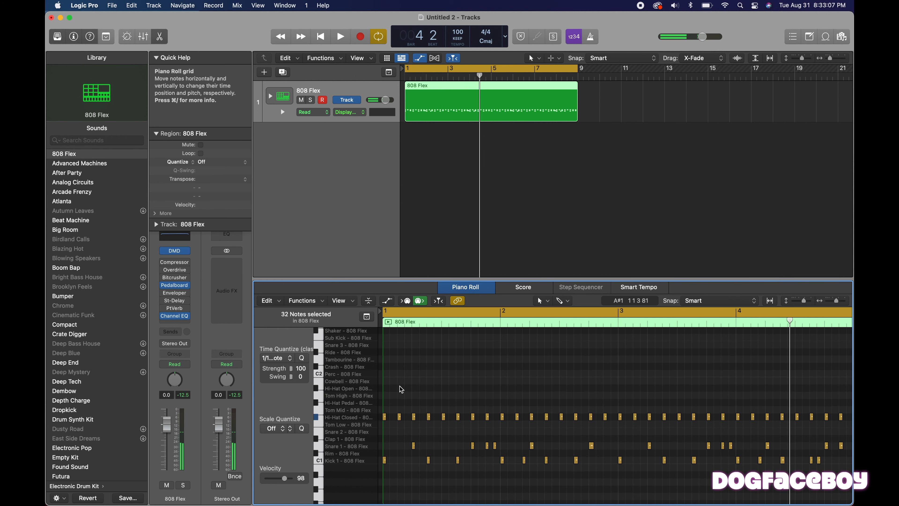
Add open hi-hat notes on the offbeats of bar 1 at 1 1 3 1, 1 2 3 1, 1 3 3 1 and 1 4 3 1, and play them back.
left_click(400, 387)
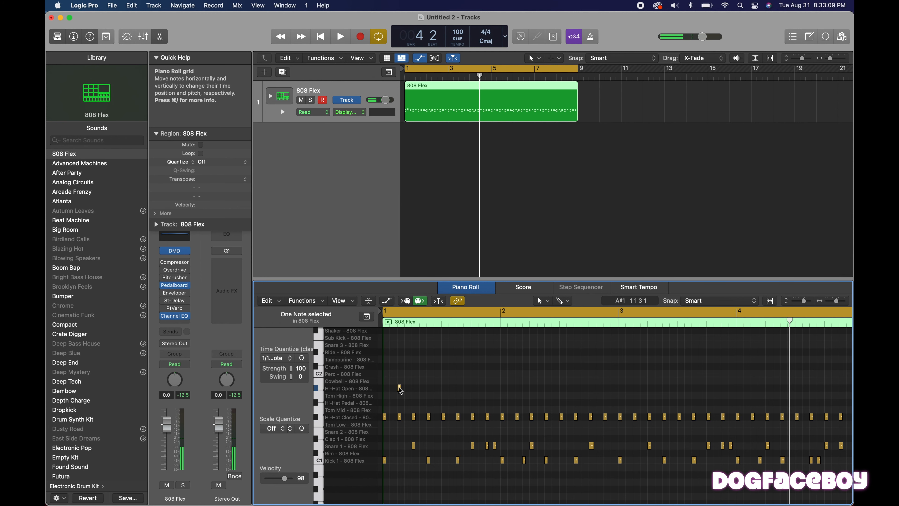
key("space")
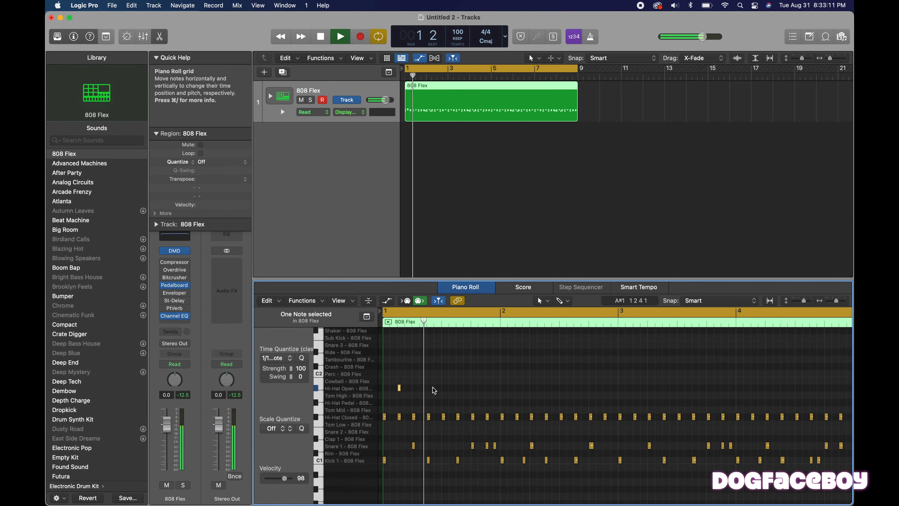
left_click_drag(425, 388, 429, 389)
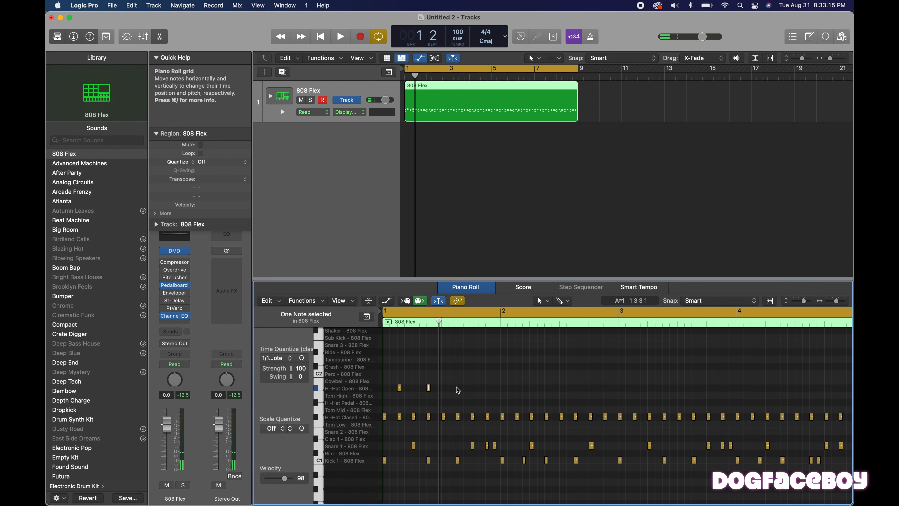
left_click(487, 388)
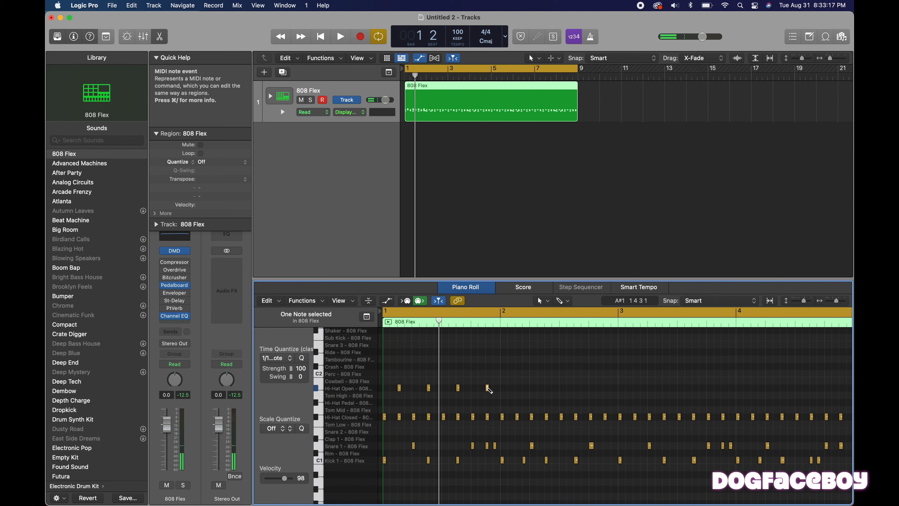
key("space")
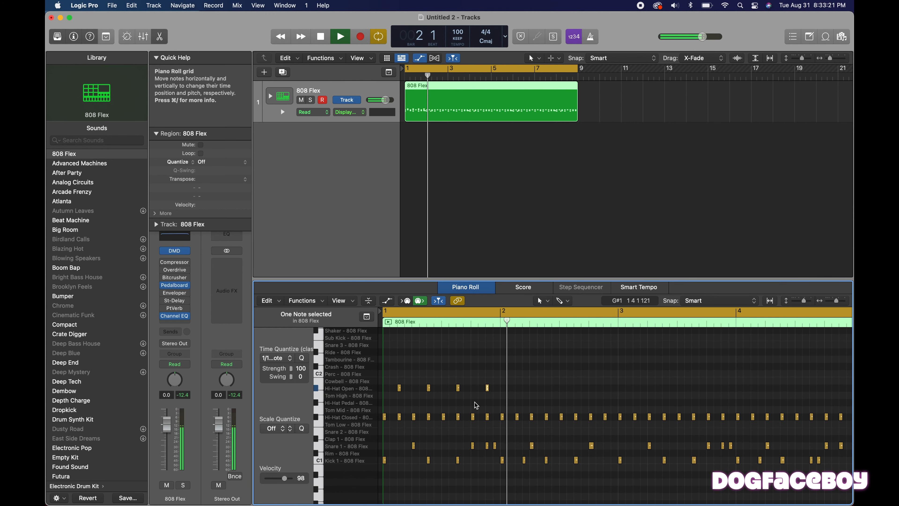
key("space")
Duplicate the four open hi-hat notes of bar 1 onto the offbeats of bar 2 and play back the pattern.
left_click_drag(506, 402, 522, 391)
key("space")
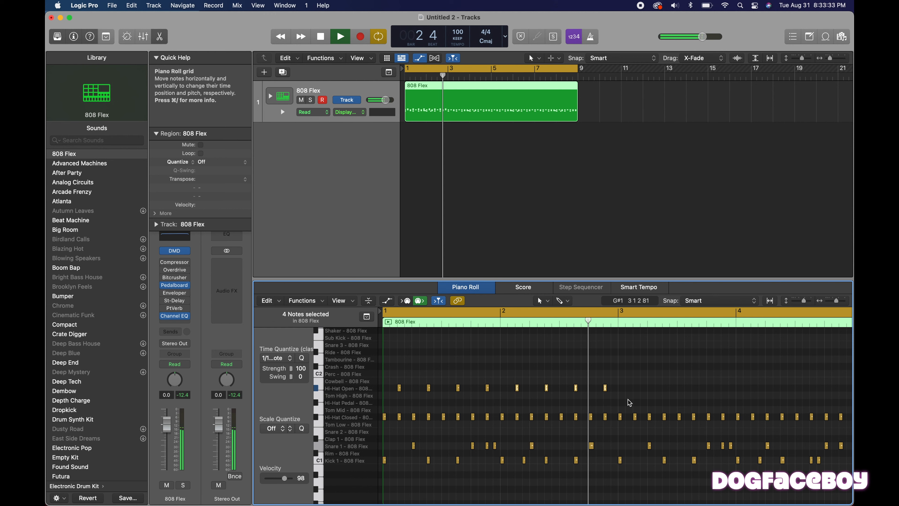
key("space")
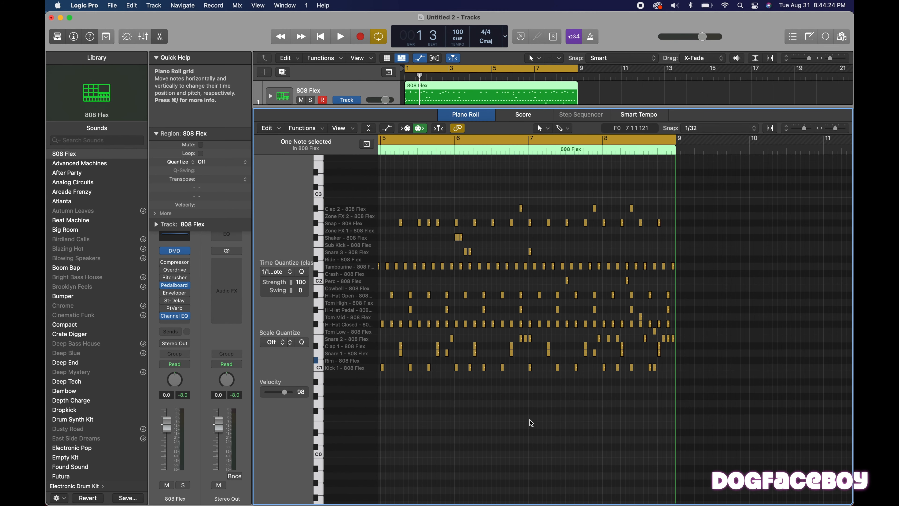
Play back the full drum pattern from the start with all eight bars visible in the Piano Roll.
key("space")
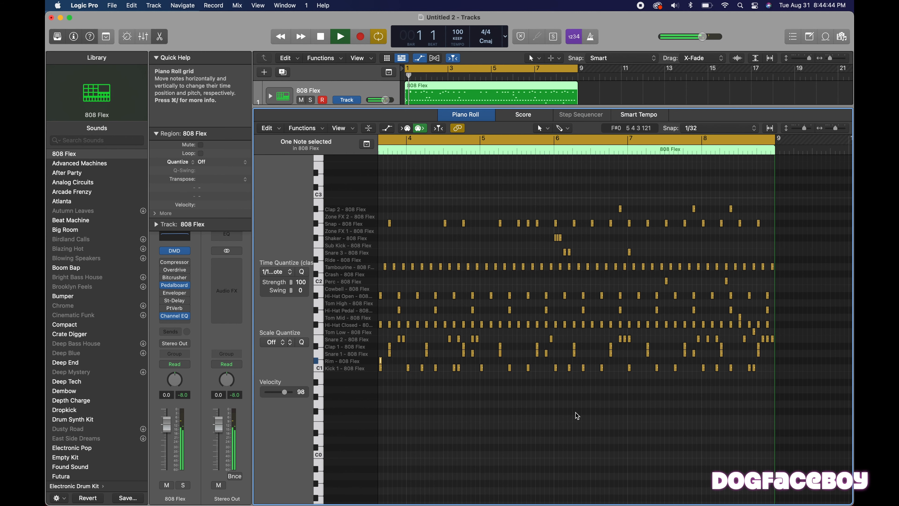
key("super+Left")
key("super+Left")
key("super+Left")
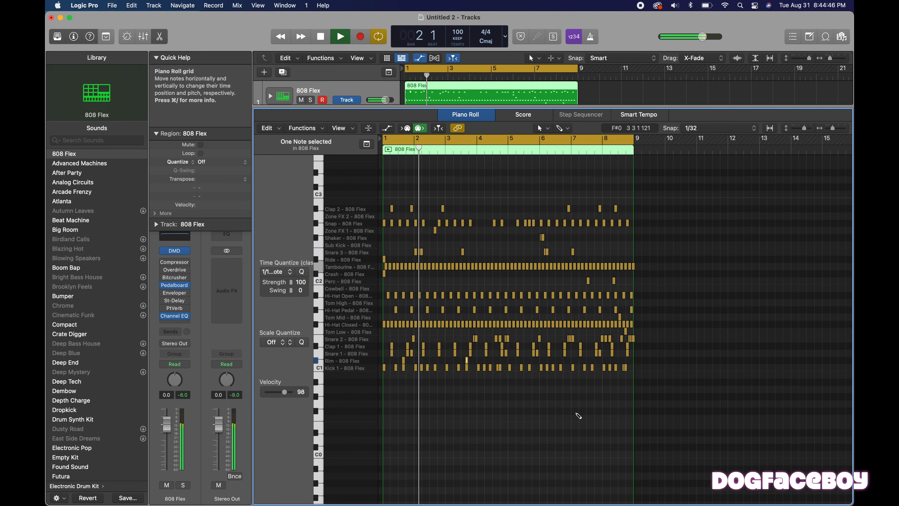
key("super+Right")
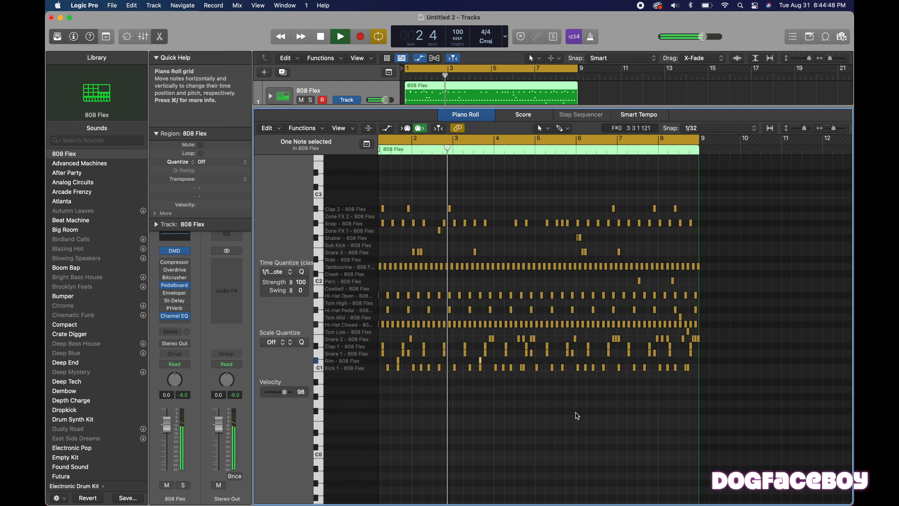
key("space")
scroll(576, 416, "left", 2)
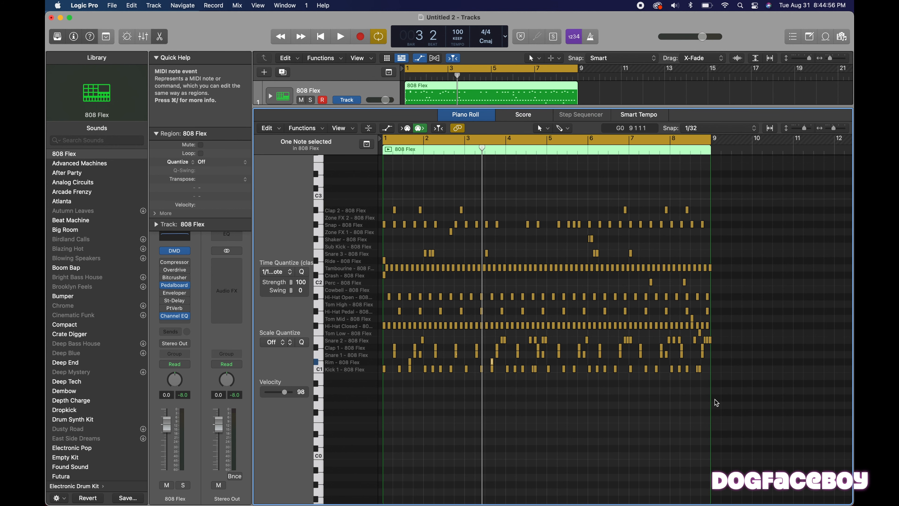
Select all notes of the drum region and open the Humanize MIDI transform for them, with its full settings in view.
left_click(731, 407)
left_click_drag(732, 407, 375, 177)
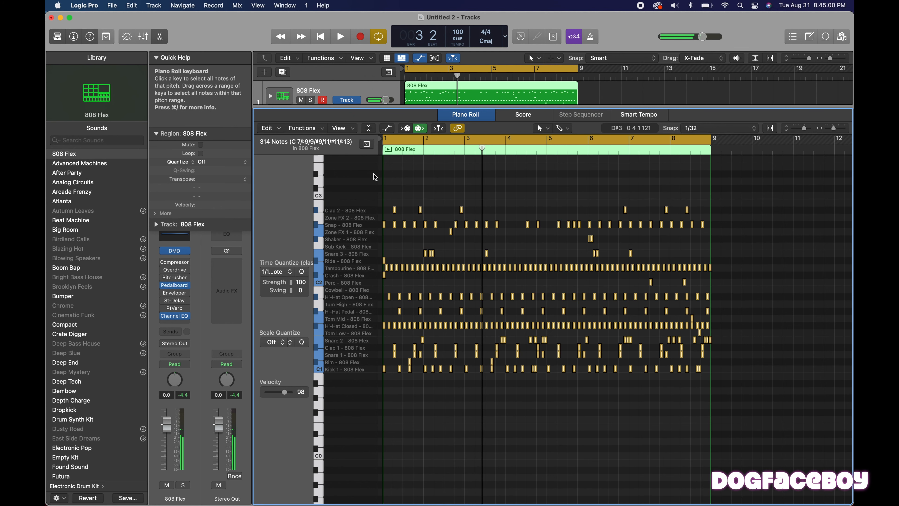
left_click(314, 129)
mouse_move(407, 233)
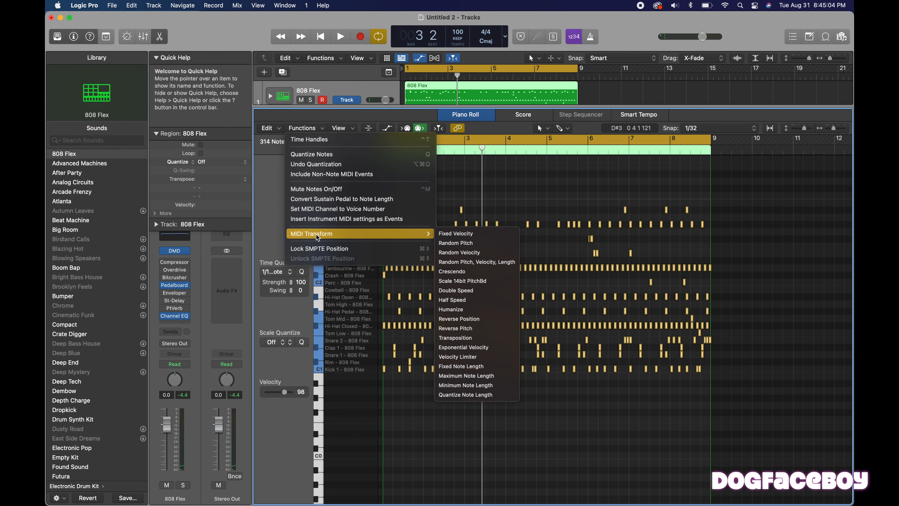
left_click(462, 309)
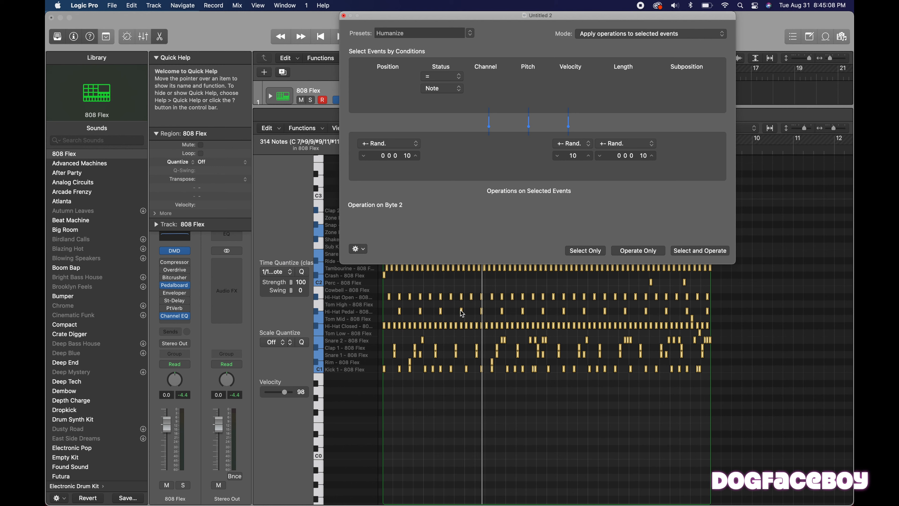
left_click_drag(532, 15, 465, 88)
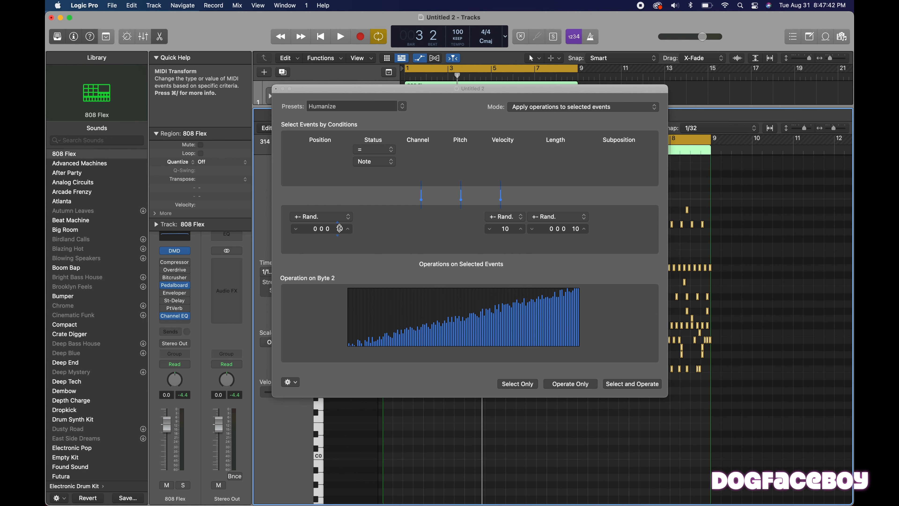
Try random position ranges of 2 bars and 3 beats in the Humanize settings, resetting each to zero.
left_click(314, 229)
key("Tab")
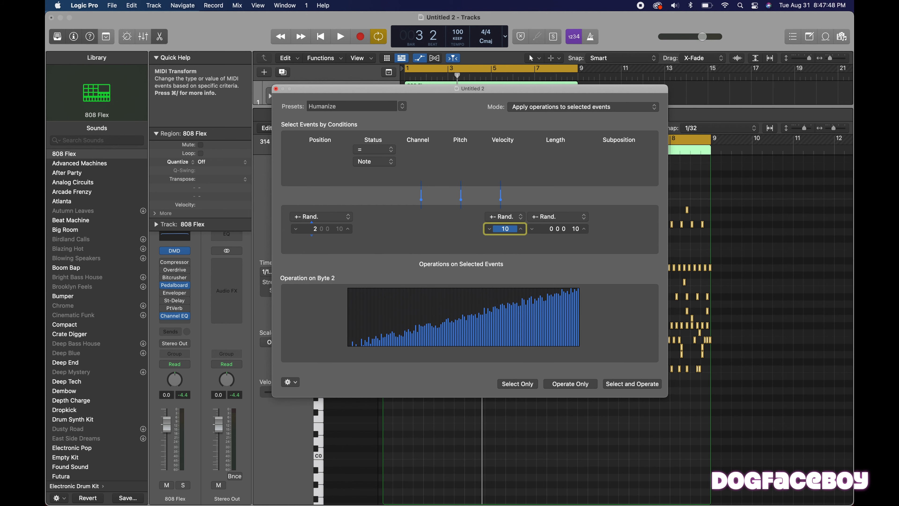
left_click_drag(313, 229, 316, 232)
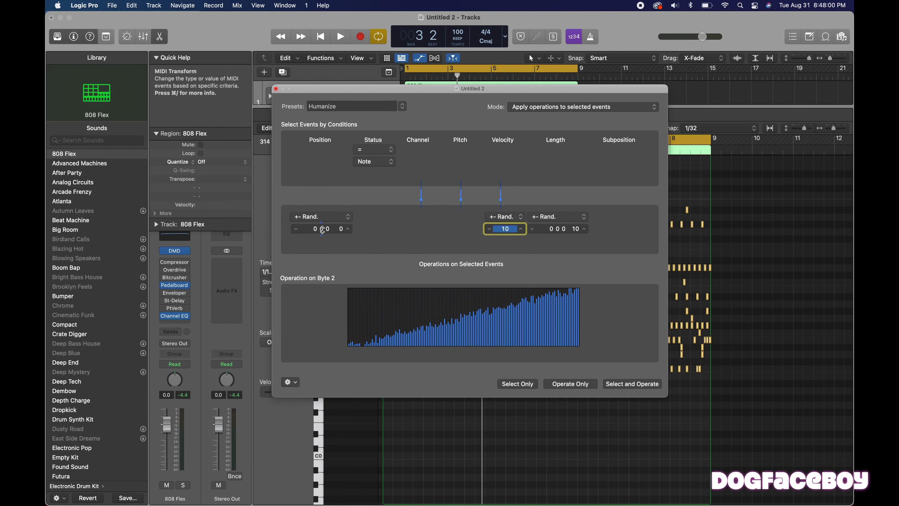
left_click_drag(322, 229, 321, 222)
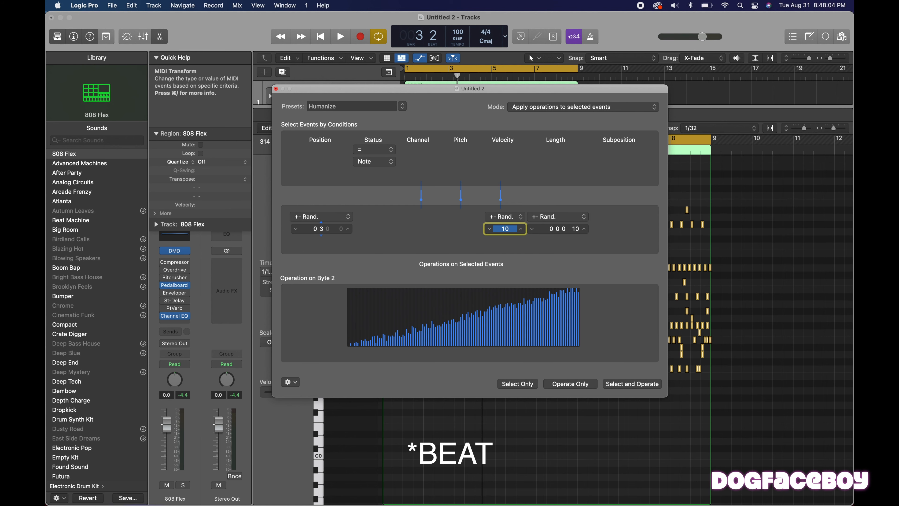
left_click_drag(322, 221, 321, 230)
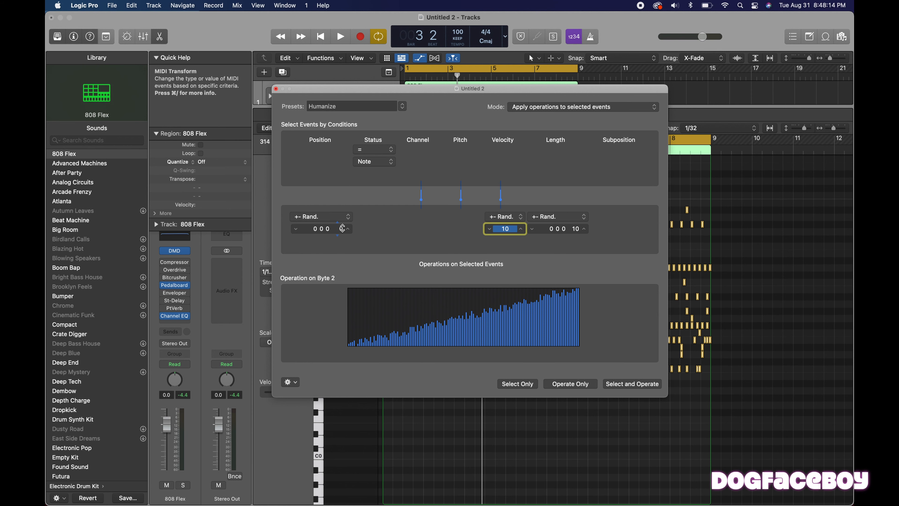
Set the random position range to 0 0 0 10, apply Humanize to the selected notes and close the transform window.
left_click_drag(342, 228, 342, 219)
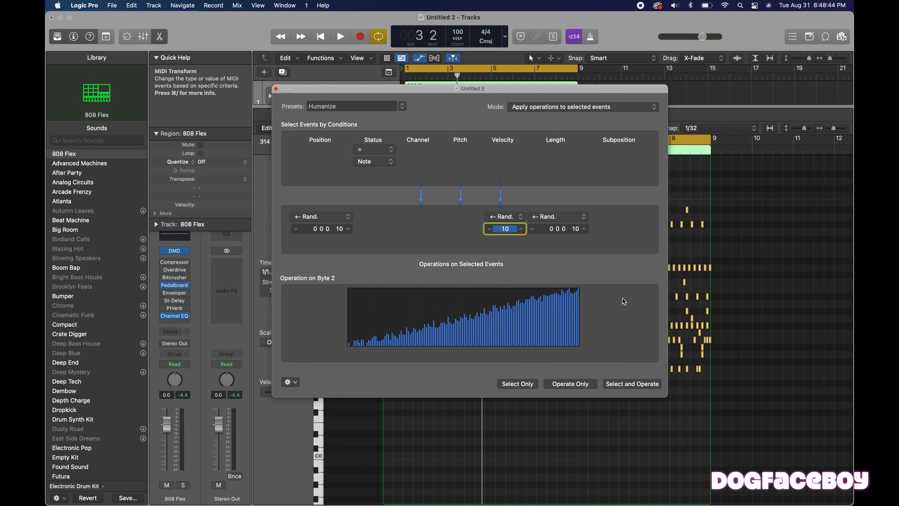
left_click(629, 385)
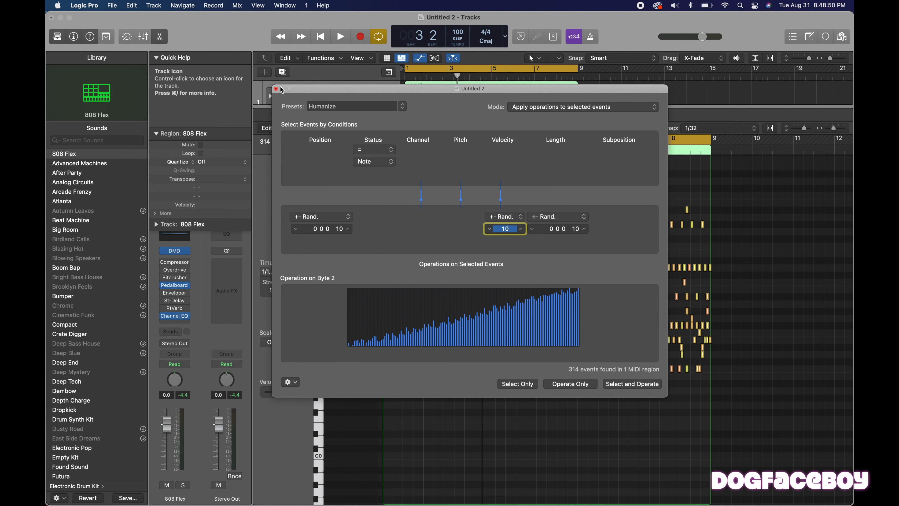
left_click(276, 89)
left_click(496, 284)
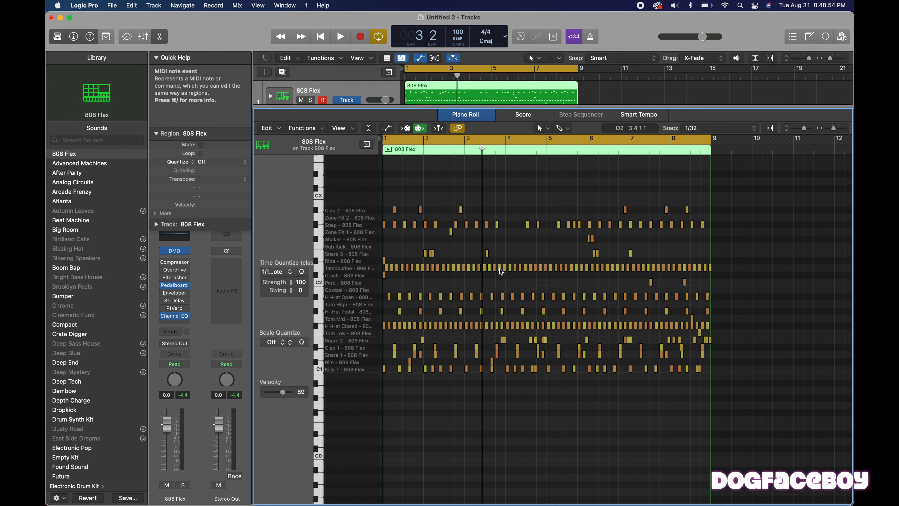
Inspect the velocities of individual kick, closed hi-hat and rim notes in bar 1 after humanizing.
key("super+Left")
key("super+Right")
key("super+Right")
key("super+Right")
key("super+Right")
key("super+Right")
key("super+Right")
key("super+Right")
key("super+Down")
key("super+Down")
key("super+Down")
key("super+Down")
key("super+Down")
key("super+Down")
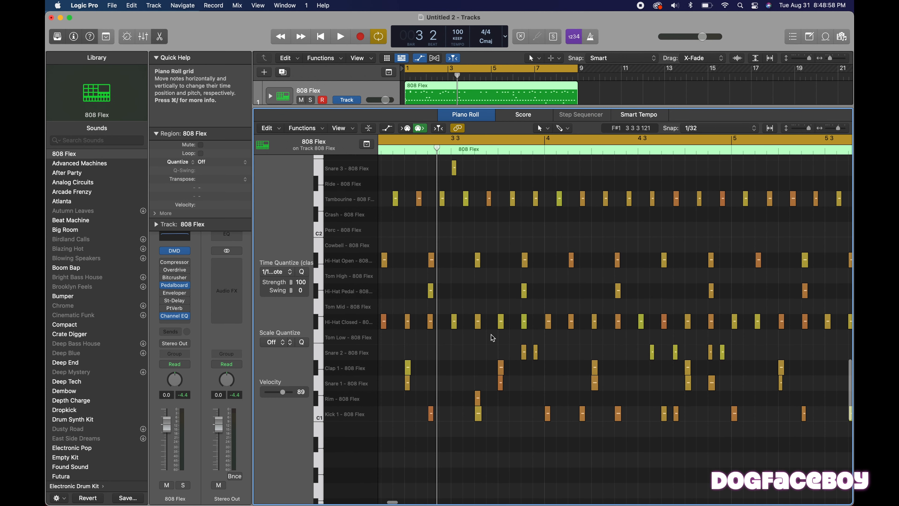
scroll(470, 362, "left", 10)
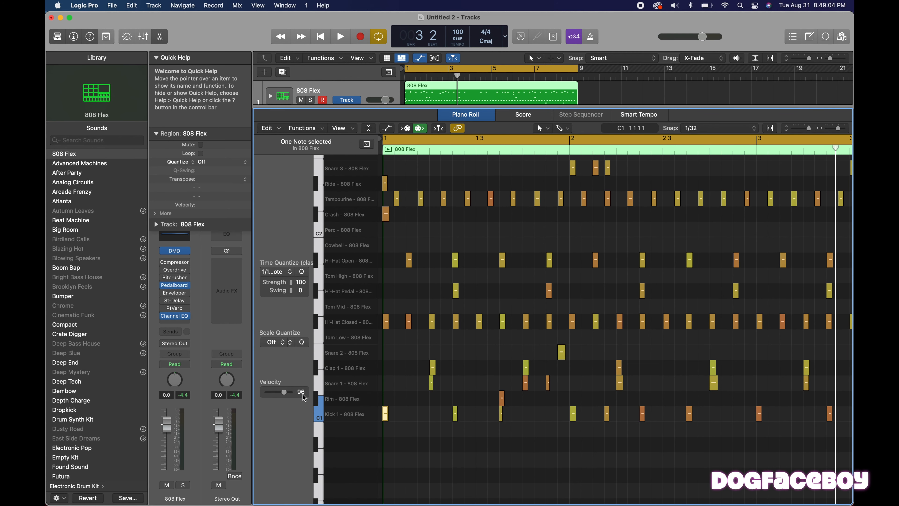
left_click(457, 322)
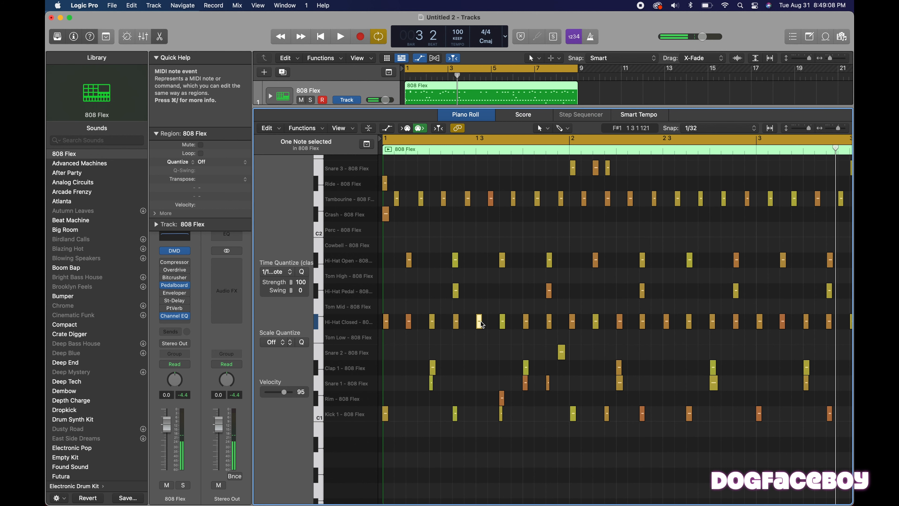
left_click(502, 398)
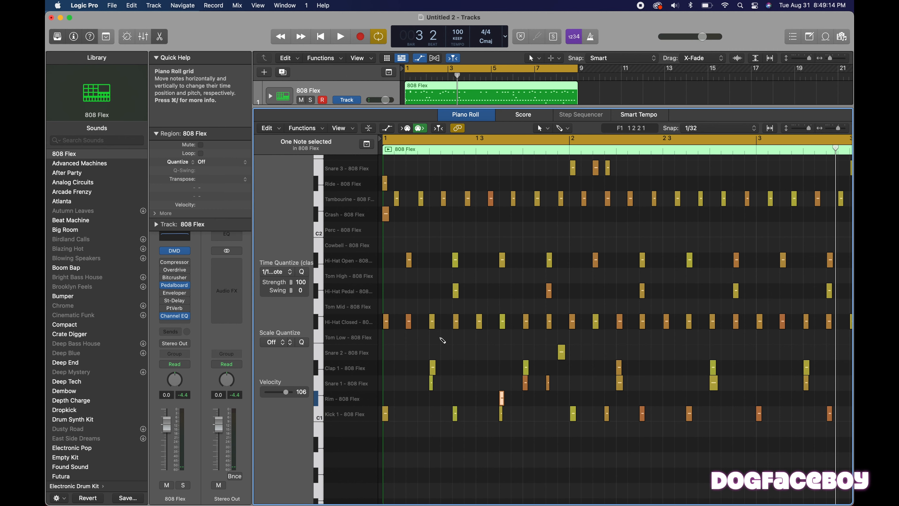
Examine the humanized note positions and lengths around beat 2 of bar 3 against the grid.
key("super+Left")
key("super+Left")
key("super+Left")
key("super+Right")
key("super+Right")
key("super+Right")
key("super+Right")
key("super+Right")
key("super+Right")
key("super+Right")
key("super+Right")
key("super+Right")
key("super+Right")
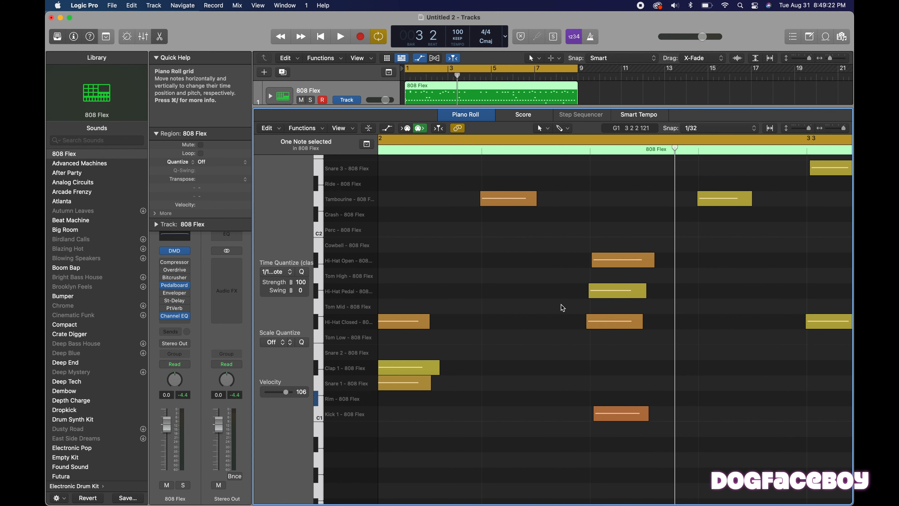
left_click(574, 372)
scroll(573, 372, "left", 4)
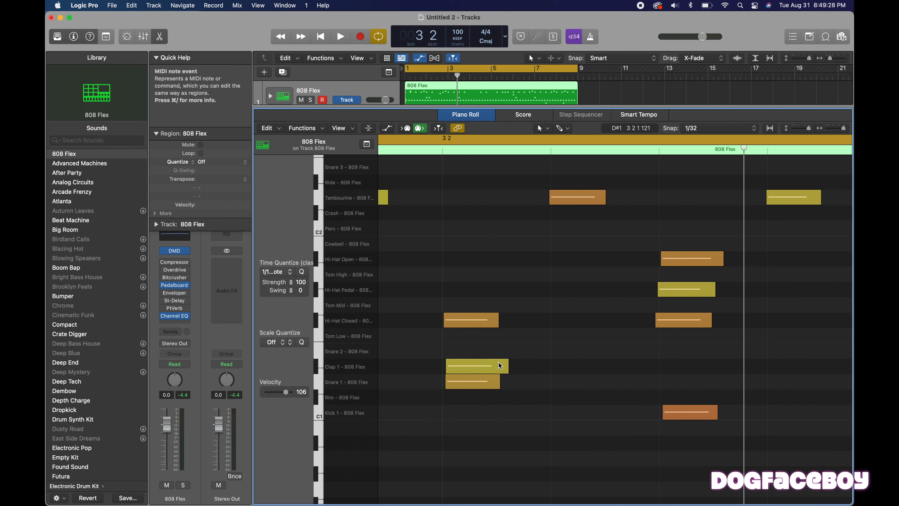
Play back the humanized drum beat from bar 1 with the first bars in view.
key("super+Left")
key("super+Left")
key("super+Left")
key("super+Left")
key("super+Up")
key("super+Up")
key("super+Up")
key("super+Up")
key("super+Left")
key("super+Left")
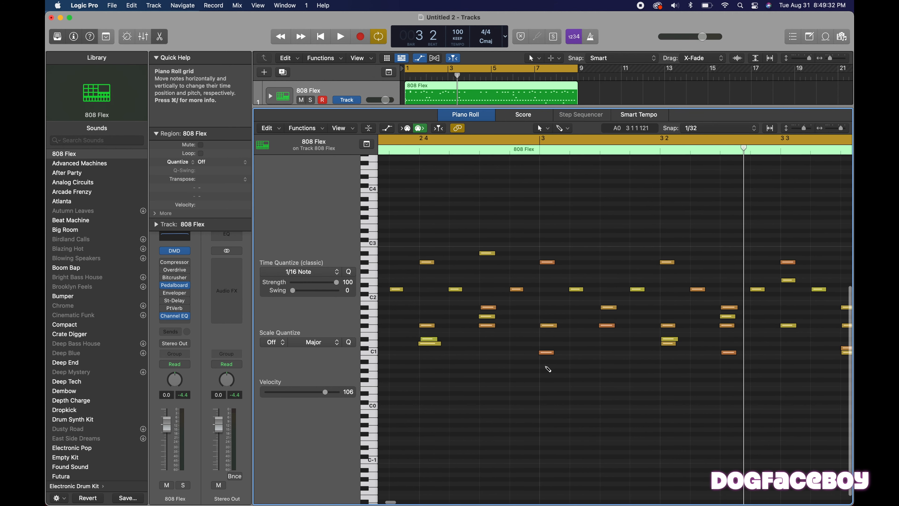
key("super+Left")
key("super+Left")
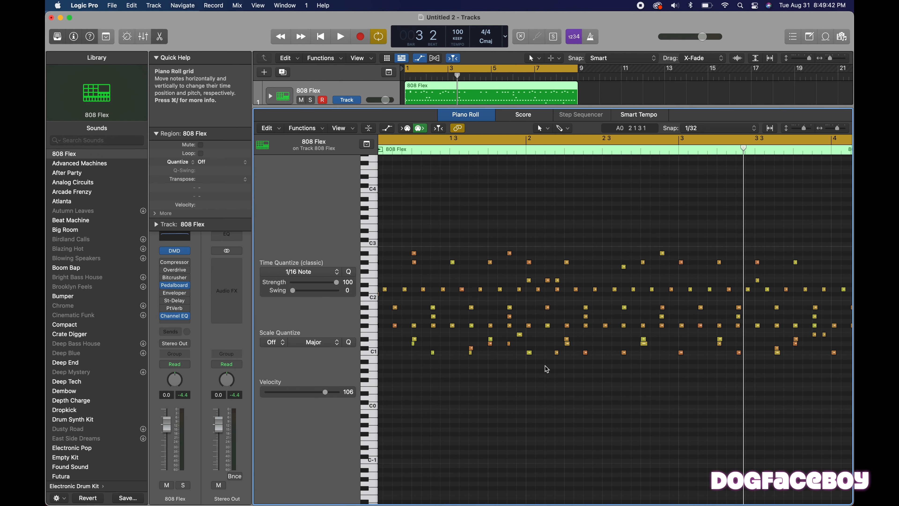
key("space")
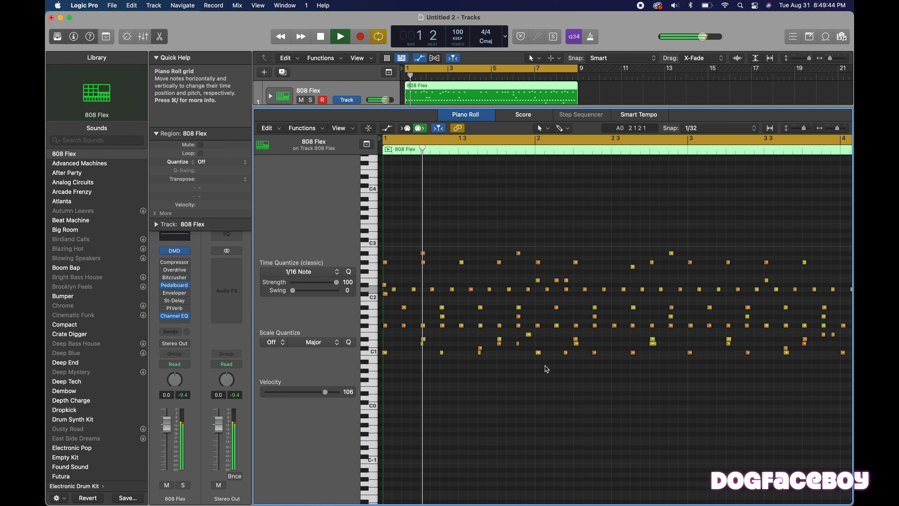